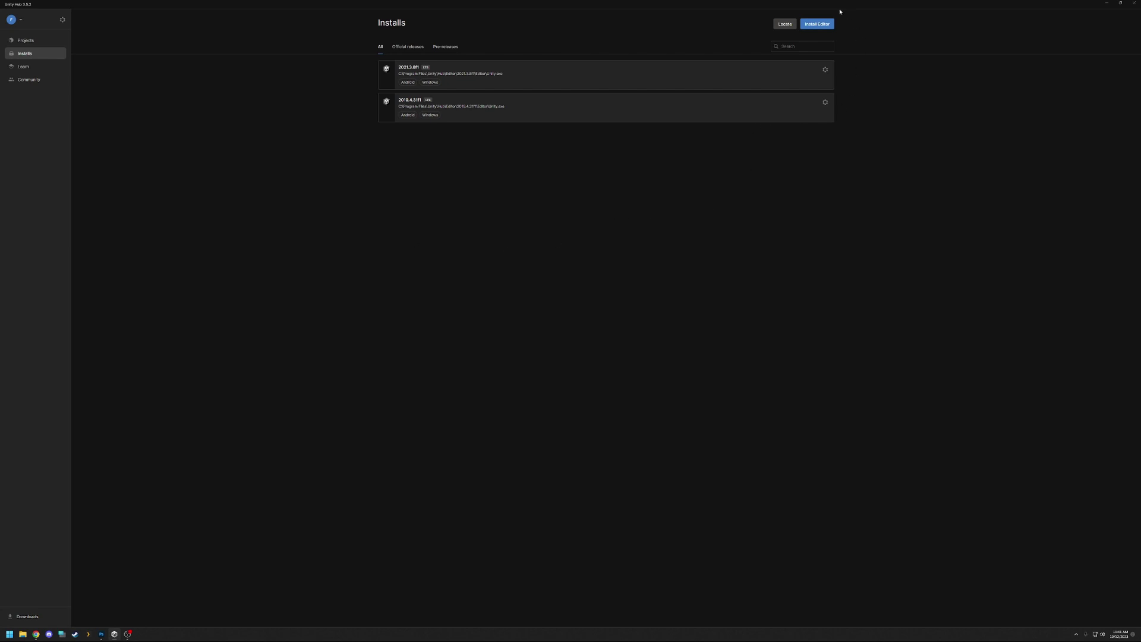
Open the Unity download archive for editor installs and look through the Unity 2021.X releases
{"action": "left_click", "coordinate": [814, 27]}
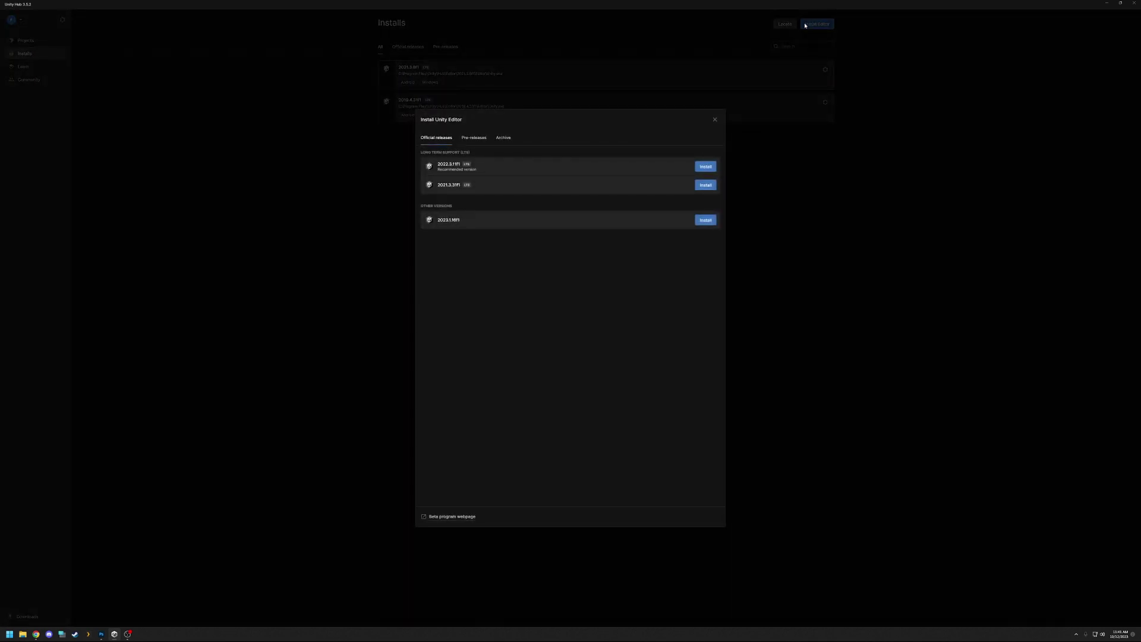
{"action": "left_click", "coordinate": [504, 139]}
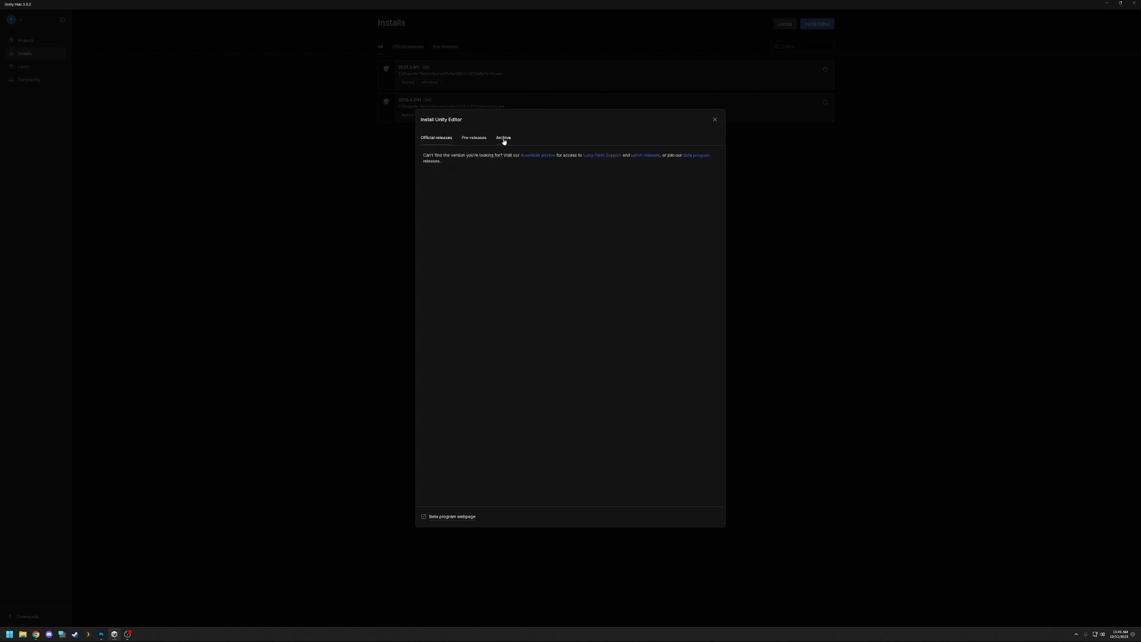
{"action": "left_click", "coordinate": [538, 156]}
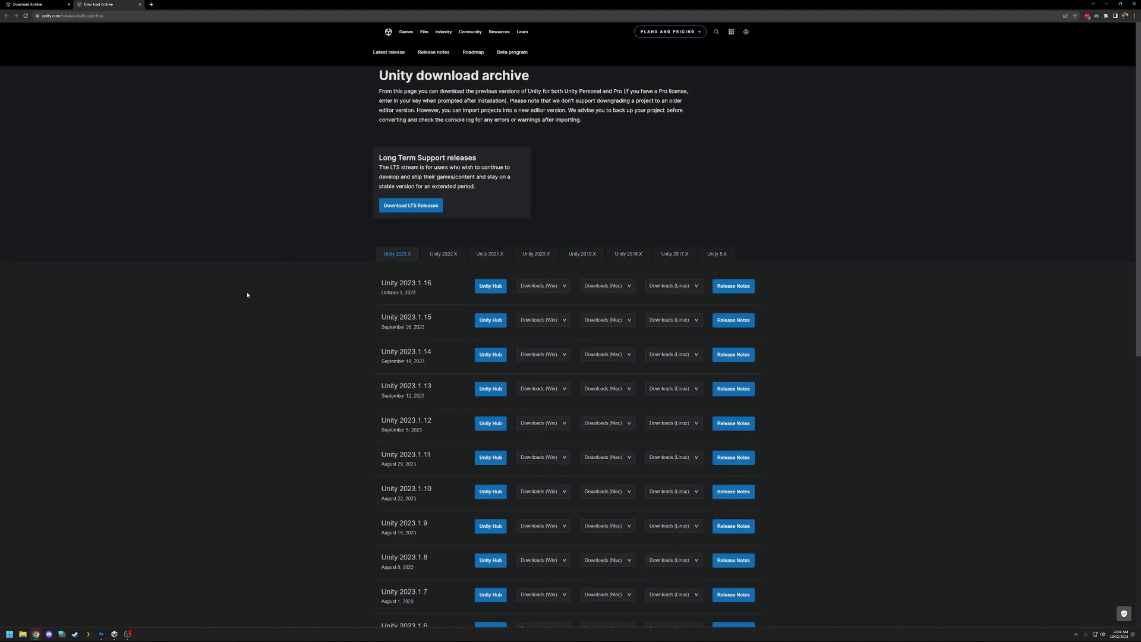
{"action": "left_click", "coordinate": [488, 255]}
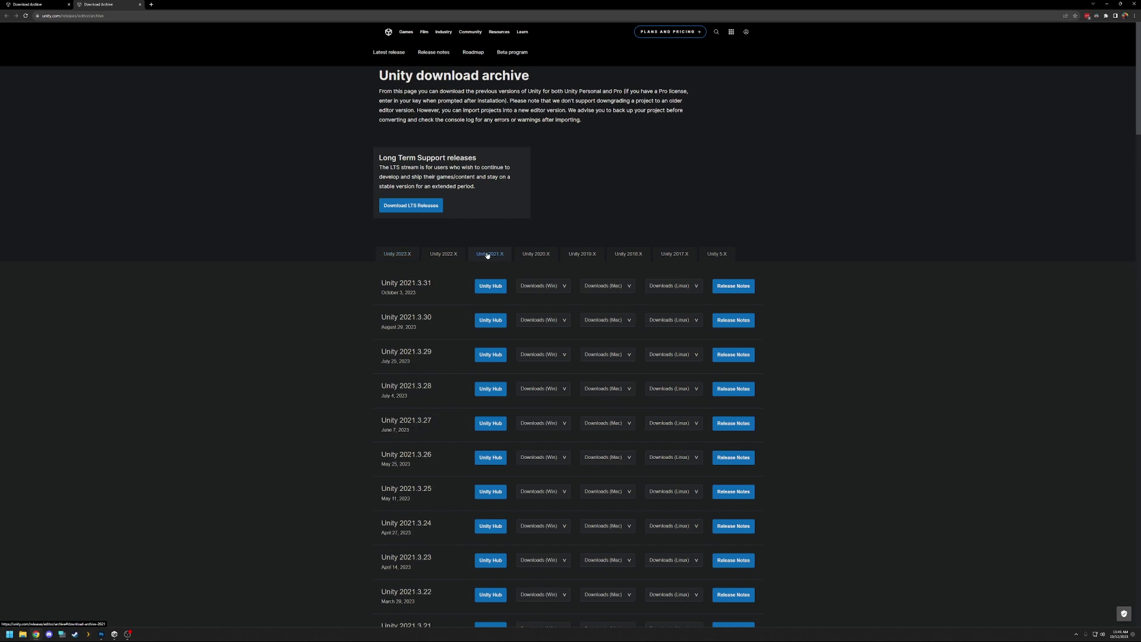
{"action": "scroll", "coordinate": [321, 365], "scroll_direction": "down", "scroll_amount": 2}
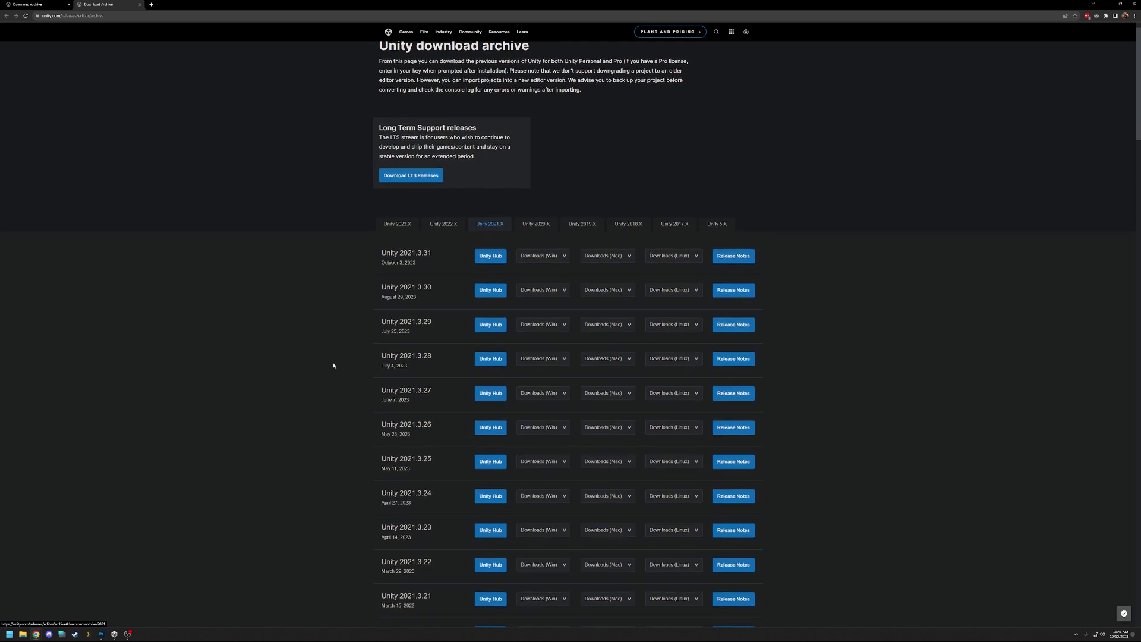
{"action": "scroll", "coordinate": [335, 365], "scroll_direction": "down", "scroll_amount": 5}
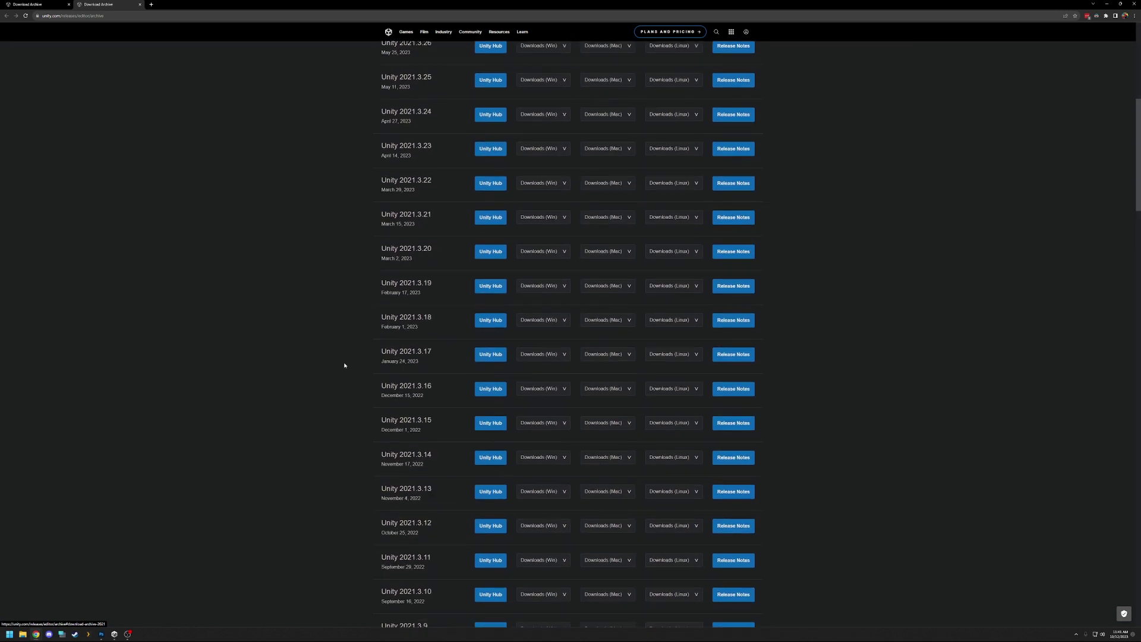
{"action": "scroll", "coordinate": [343, 362], "scroll_direction": "down", "scroll_amount": 6}
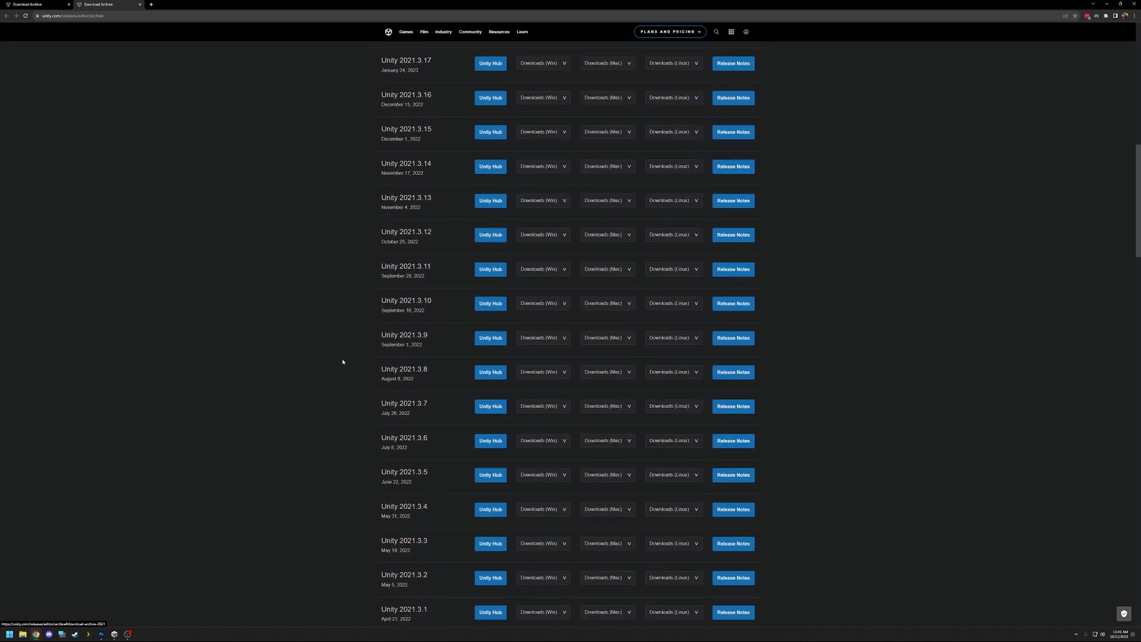
{"action": "scroll", "coordinate": [346, 351], "scroll_direction": "down", "scroll_amount": 1}
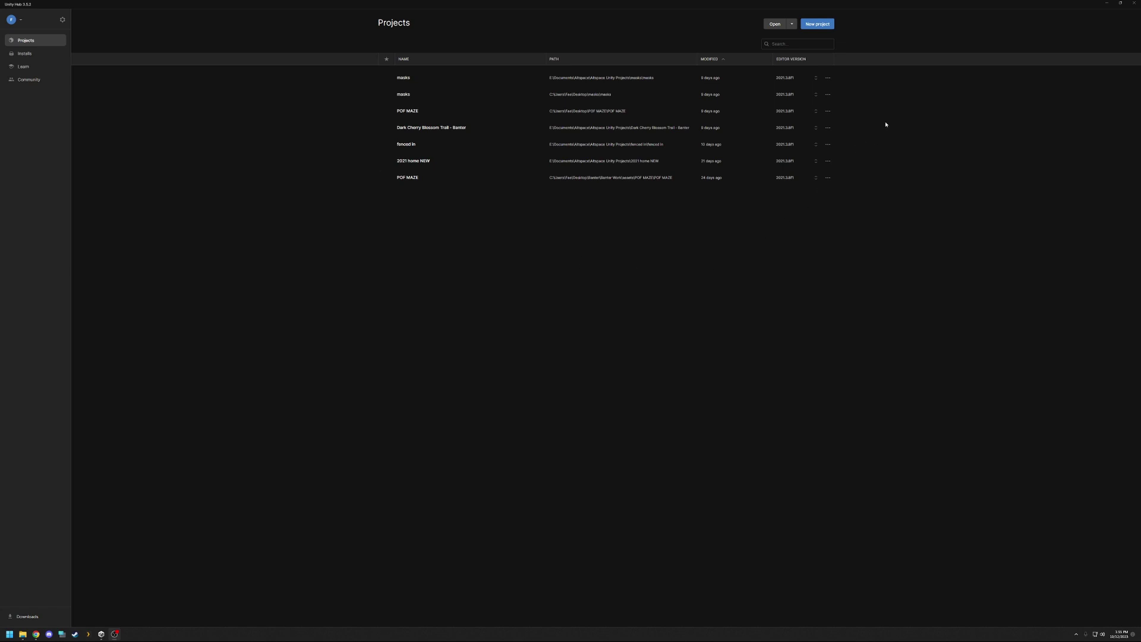
Create a project from the 3D Core template and name it "template"
{"action": "left_click", "coordinate": [826, 26]}
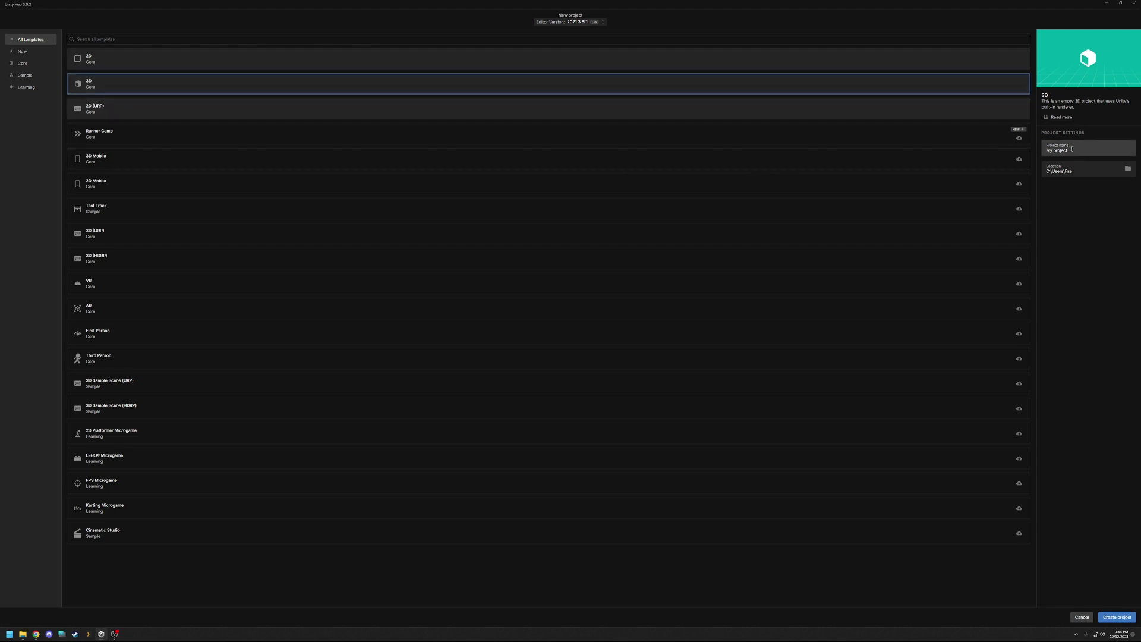
{"action": "left_click_drag", "start_coordinate": [1072, 149], "coordinate": [1036, 153]}
{"action": "type", "text": "template"}
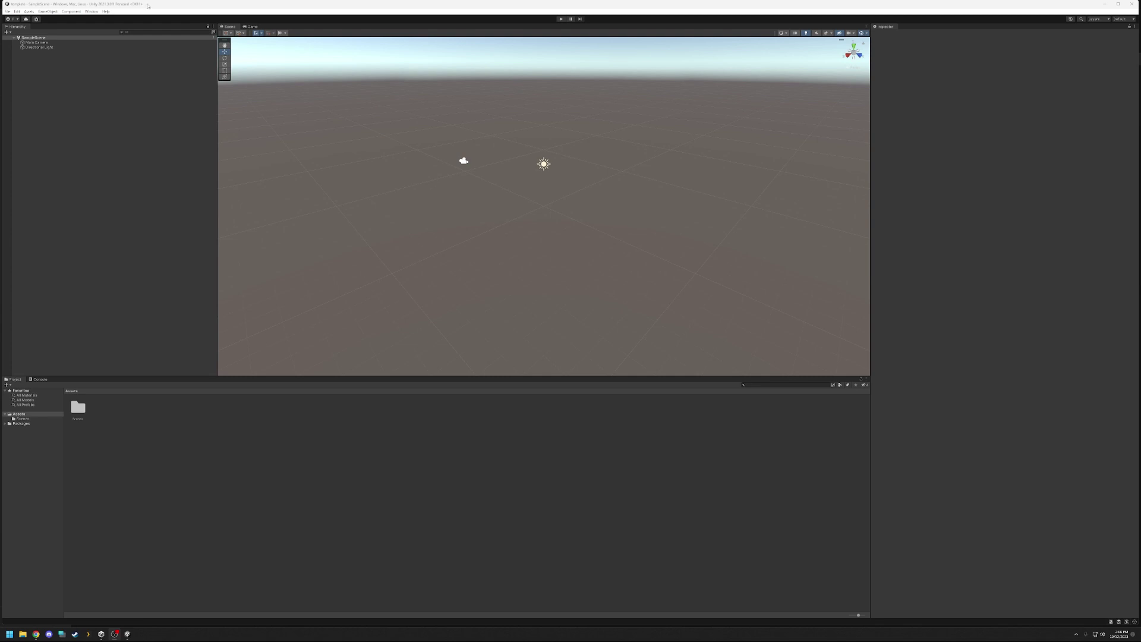
Open the Package Manager and list the packages from the Unity Registry
{"action": "left_click", "coordinate": [91, 13]}
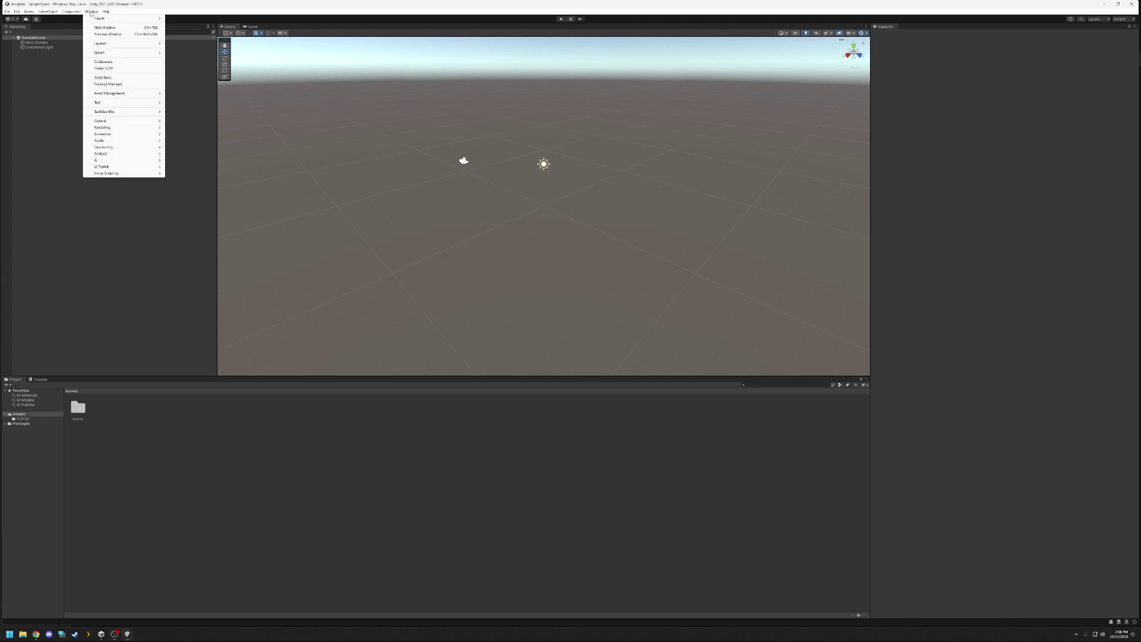
{"action": "left_click", "coordinate": [112, 85]}
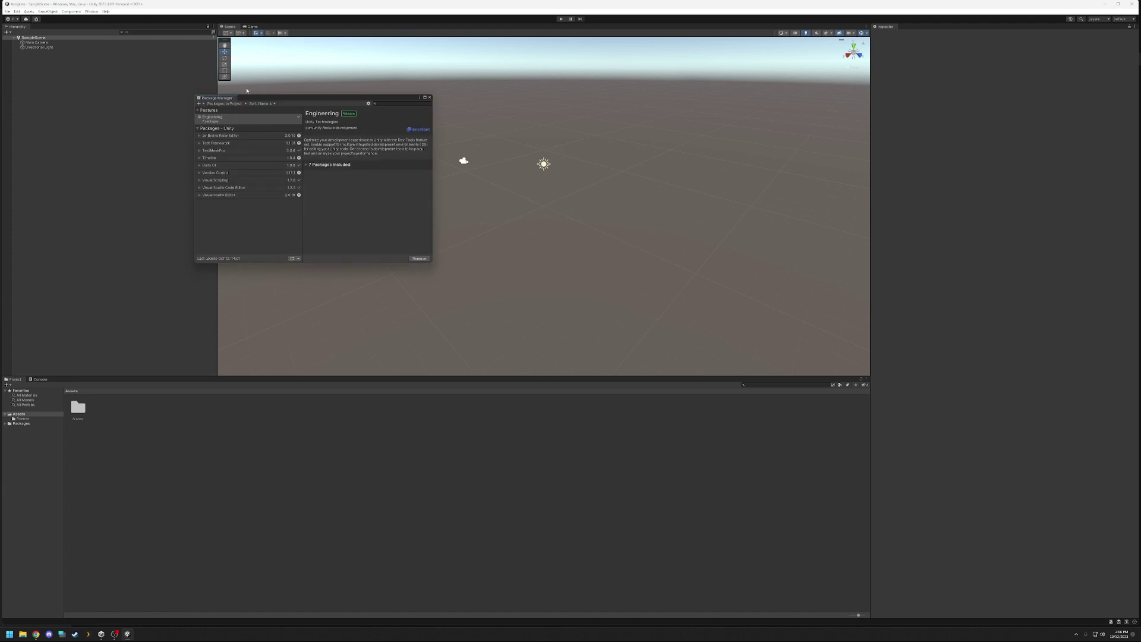
{"action": "left_click_drag", "start_coordinate": [250, 98], "coordinate": [316, 158]}
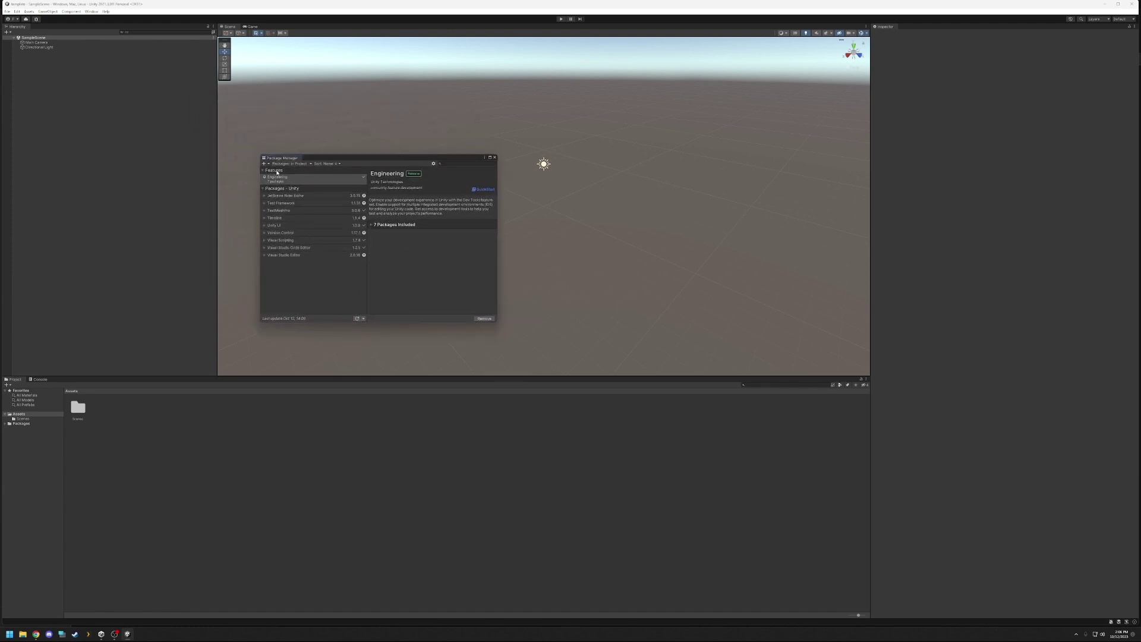
{"action": "left_click", "coordinate": [311, 164]}
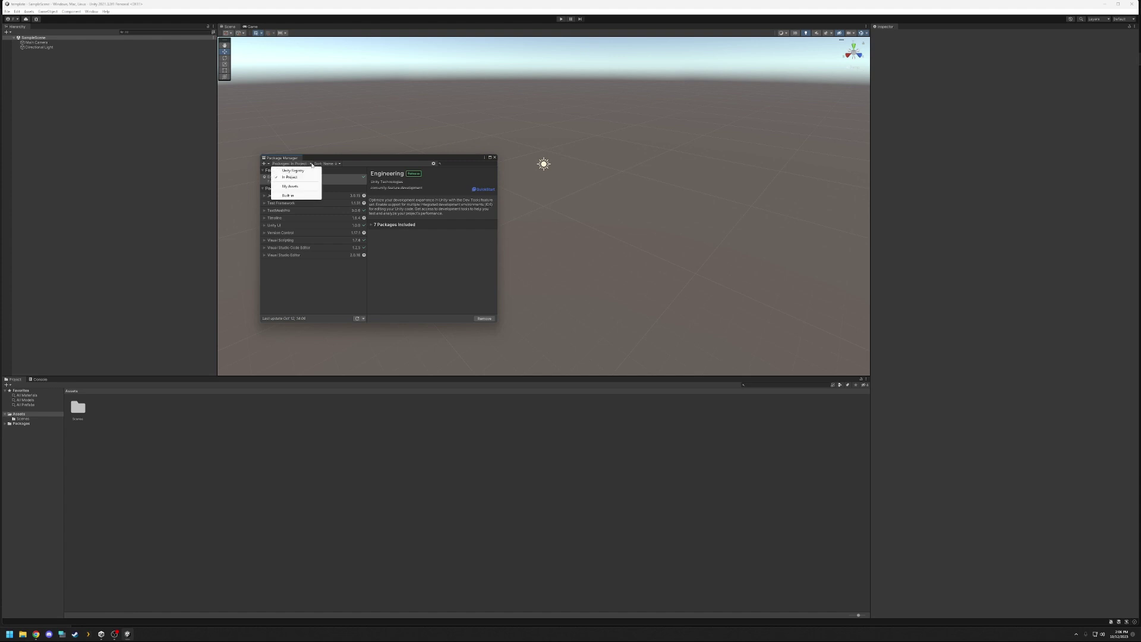
{"action": "left_click", "coordinate": [295, 172]}
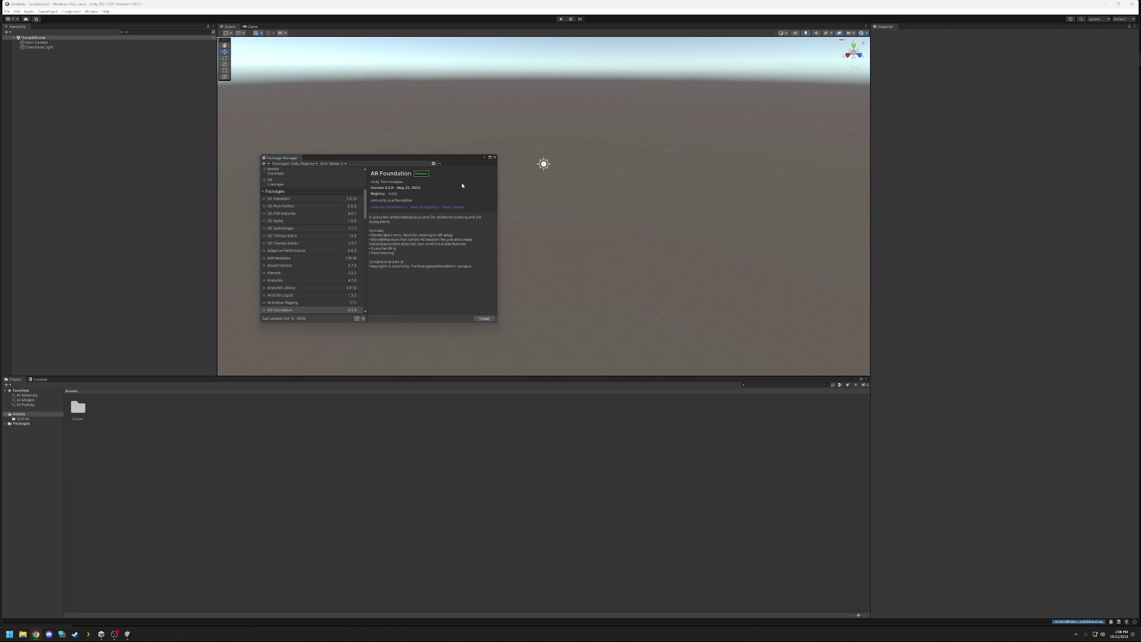
Find and install the XR Plugin Management and Oculus XR Plugin packages
{"action": "left_click", "coordinate": [447, 163]}
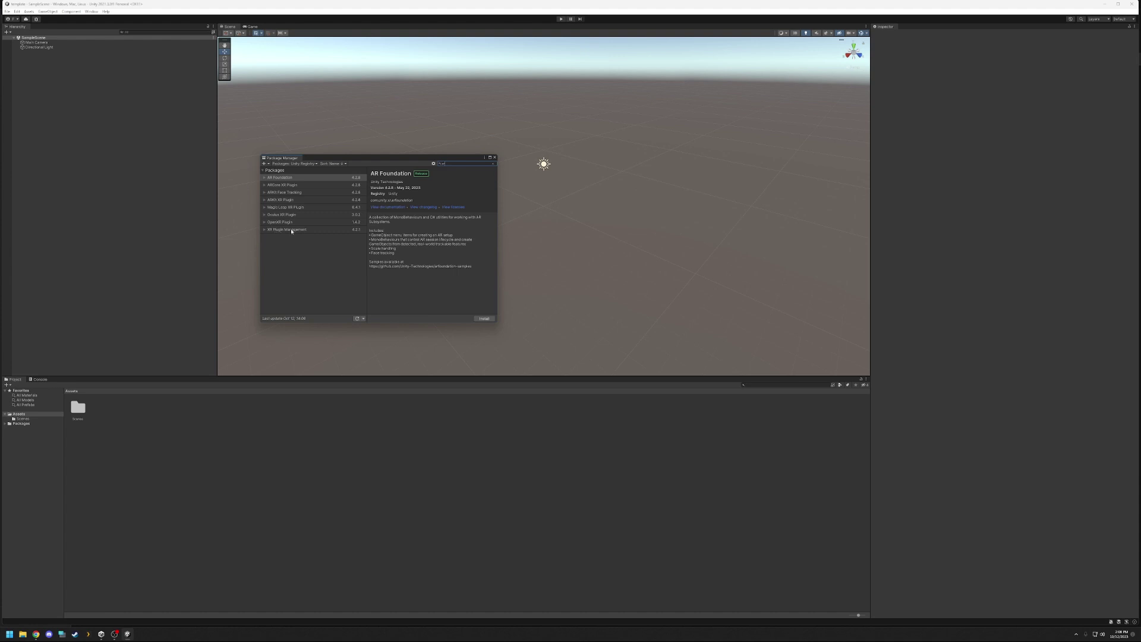
{"action": "left_click", "coordinate": [293, 230]}
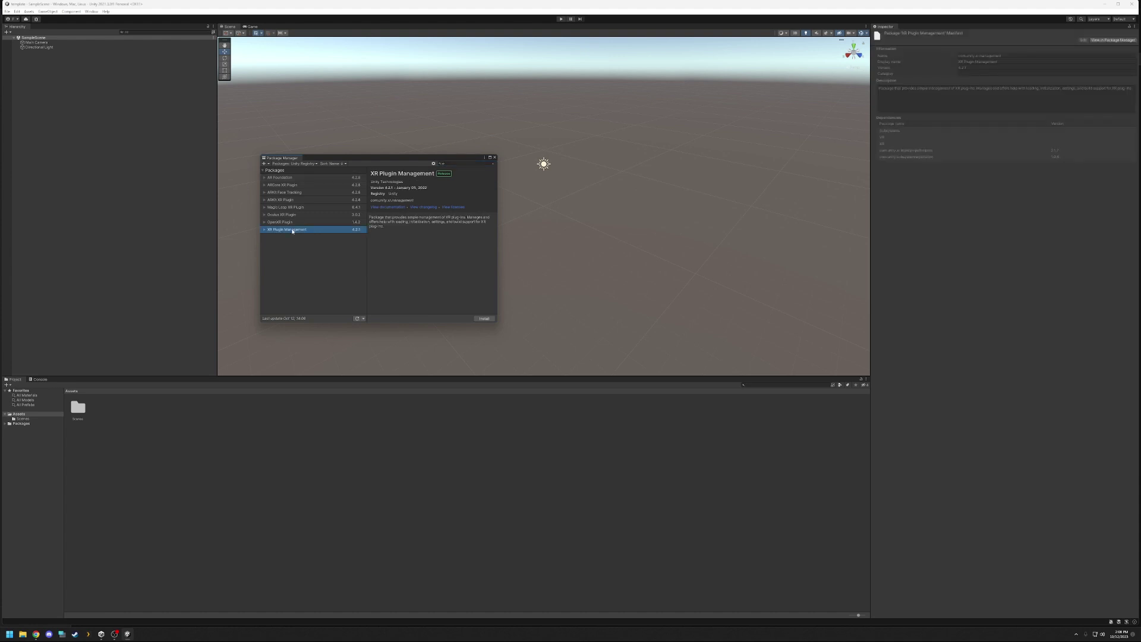
{"action": "left_click", "coordinate": [484, 319]}
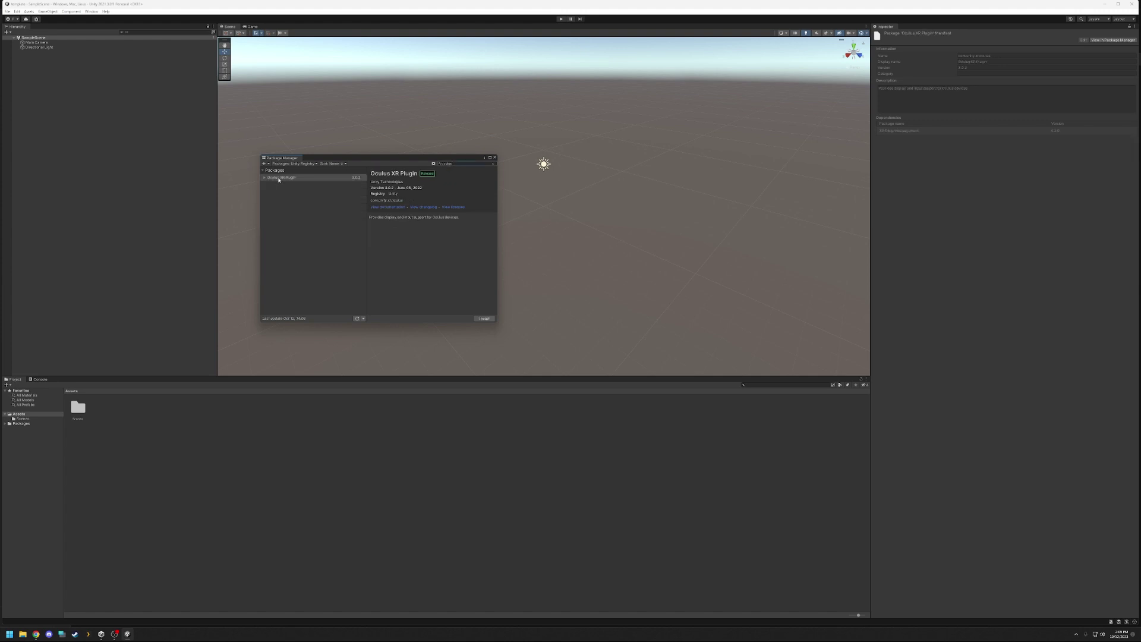
{"action": "left_click", "coordinate": [483, 319]}
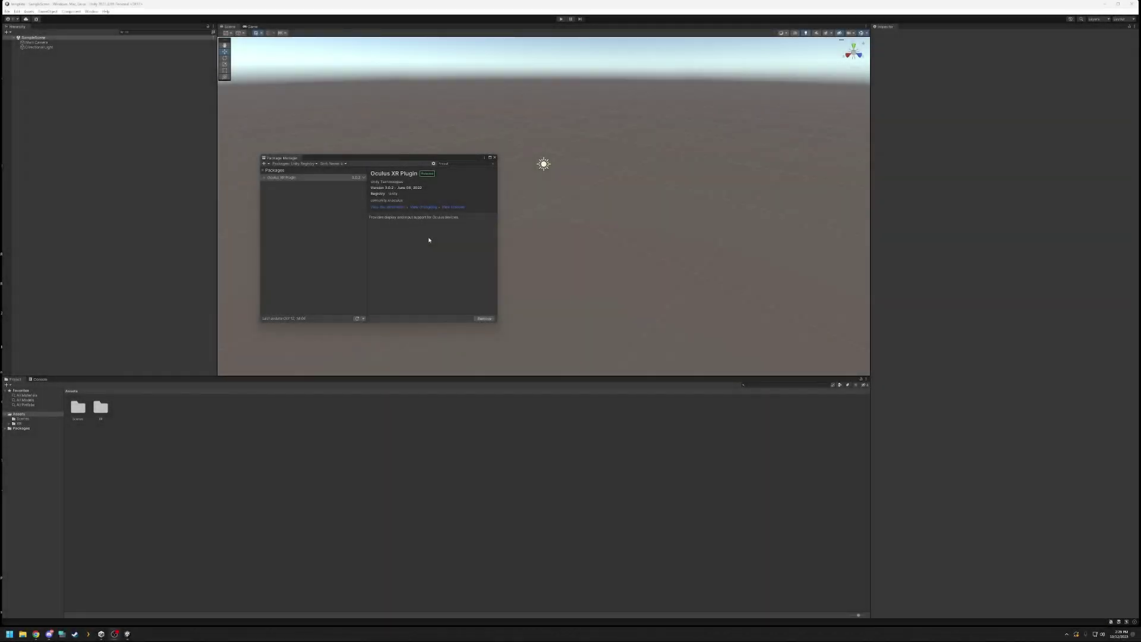
Search the package registry for "cine" and install the Cinemachine package
{"action": "left_click", "coordinate": [443, 164]}
{"action": "key", "text": "BackSpace"}
{"action": "type", "text": "cine"}
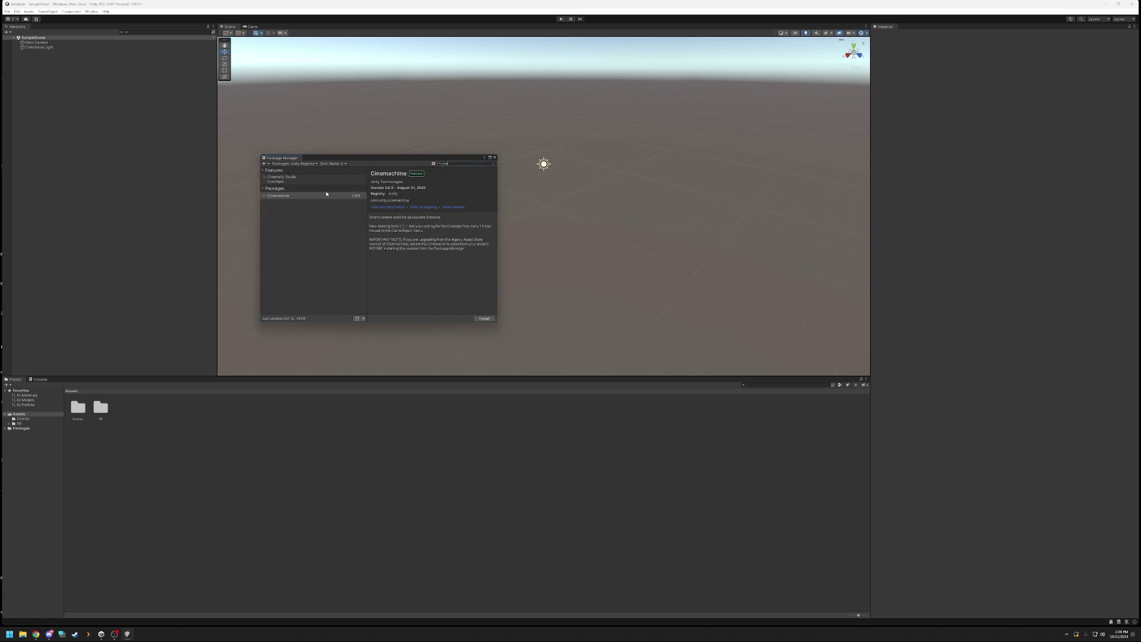
{"action": "left_click", "coordinate": [283, 196]}
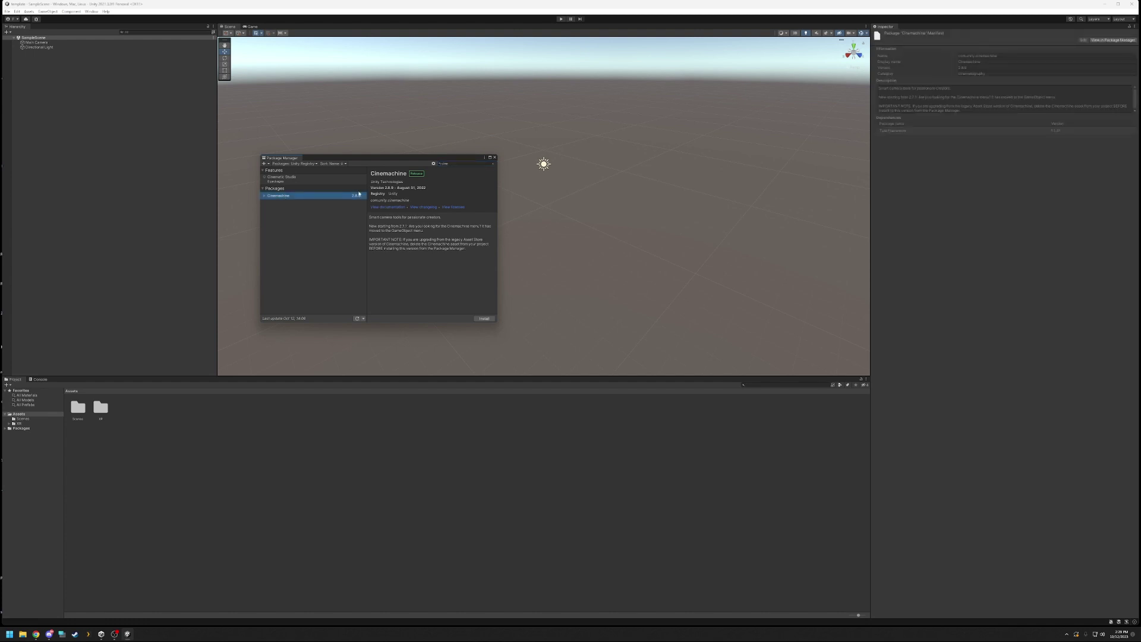
{"action": "left_click", "coordinate": [486, 319]}
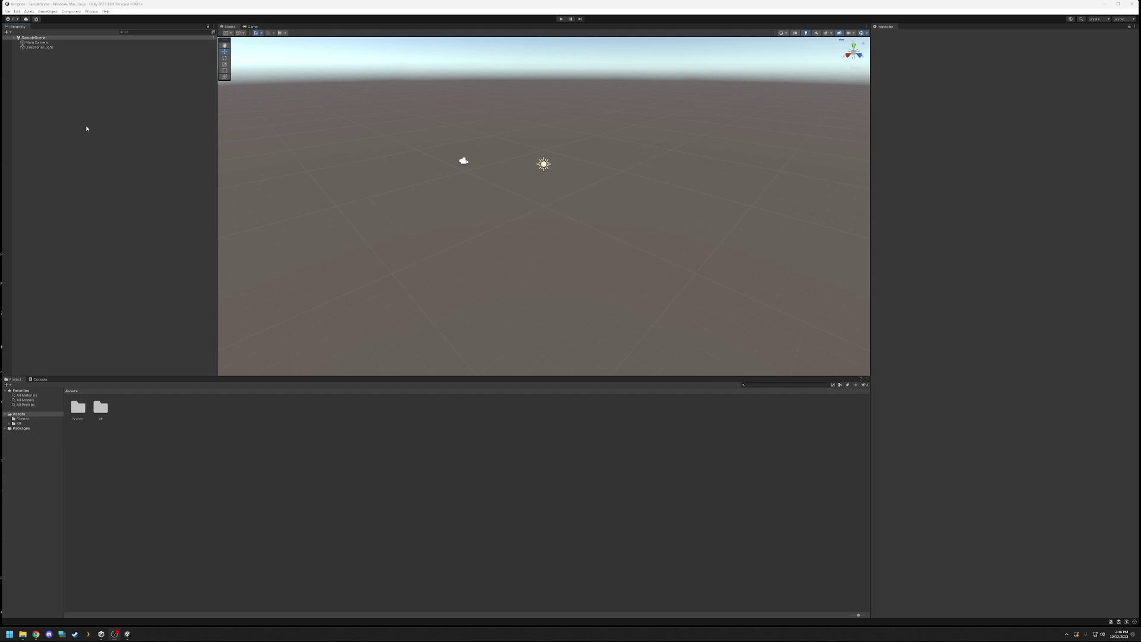
Open the Oculus page under XR Plug-in Management in the project settings and show its Android options
{"action": "left_click", "coordinate": [18, 12]}
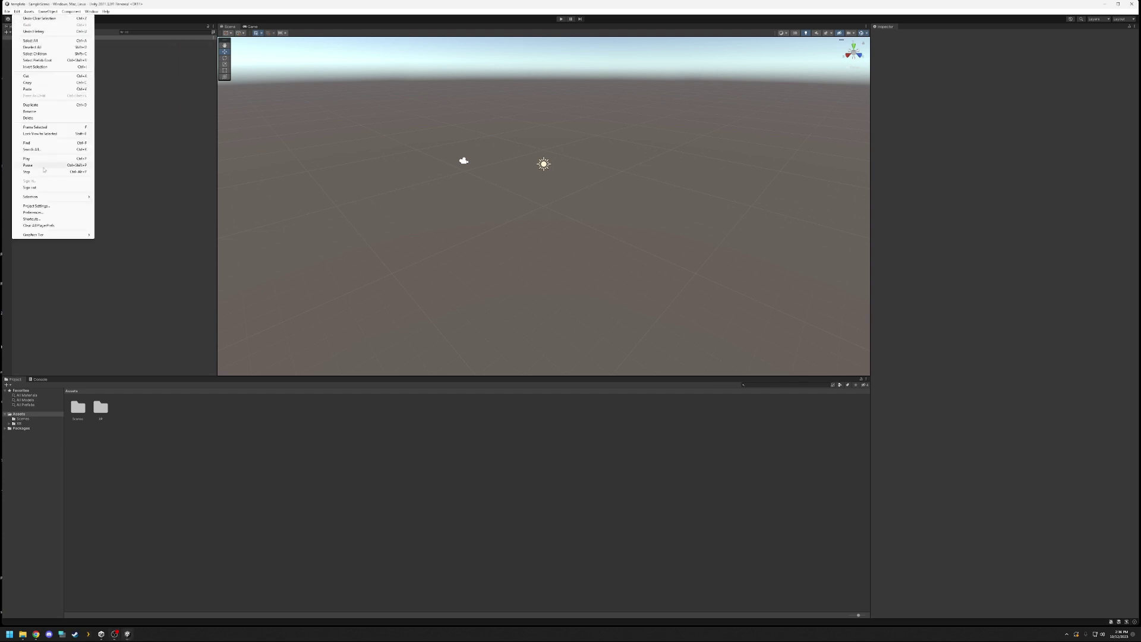
{"action": "left_click", "coordinate": [36, 206]}
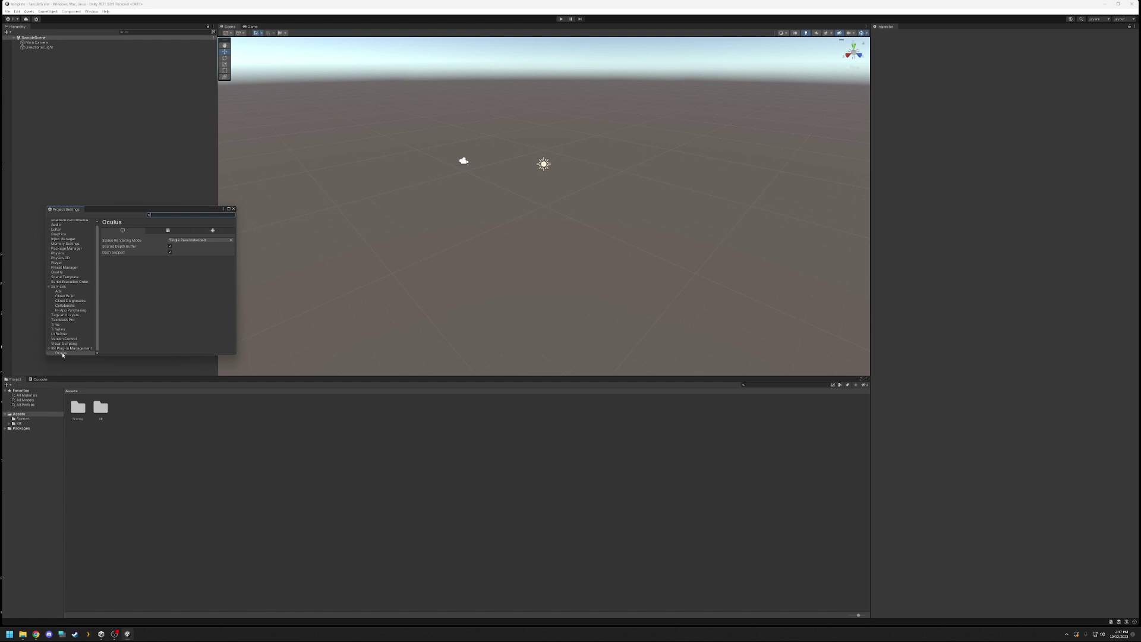
{"action": "left_click", "coordinate": [62, 353]}
{"action": "left_click", "coordinate": [213, 231]}
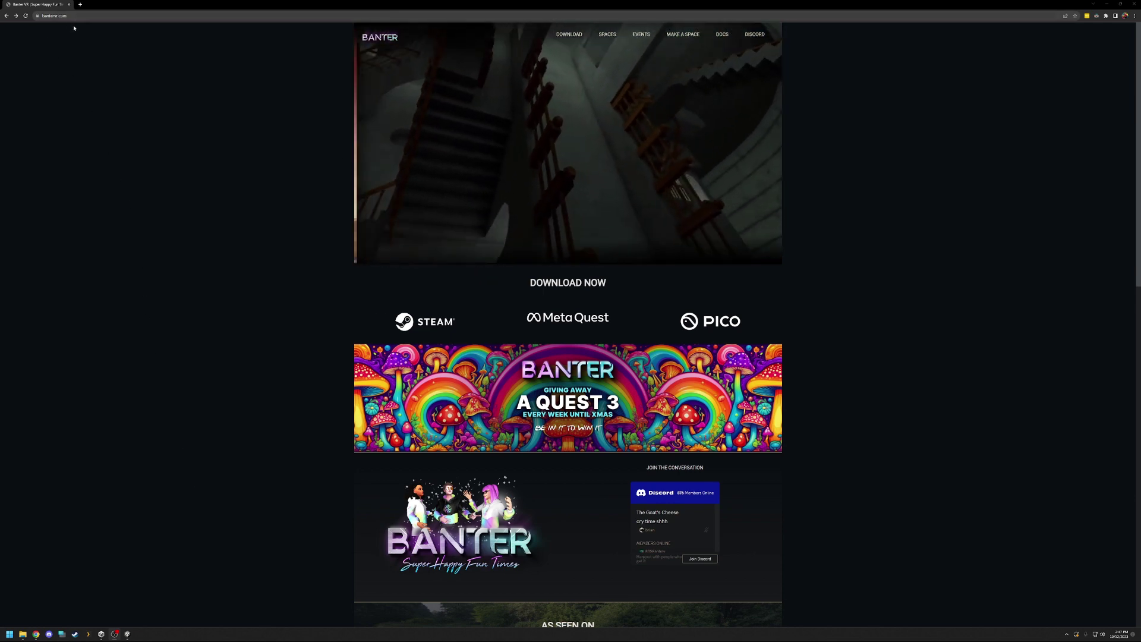
Open the docs from the Banter website and import the complete Banter SDK package into the Unity project
{"action": "left_click", "coordinate": [723, 34]}
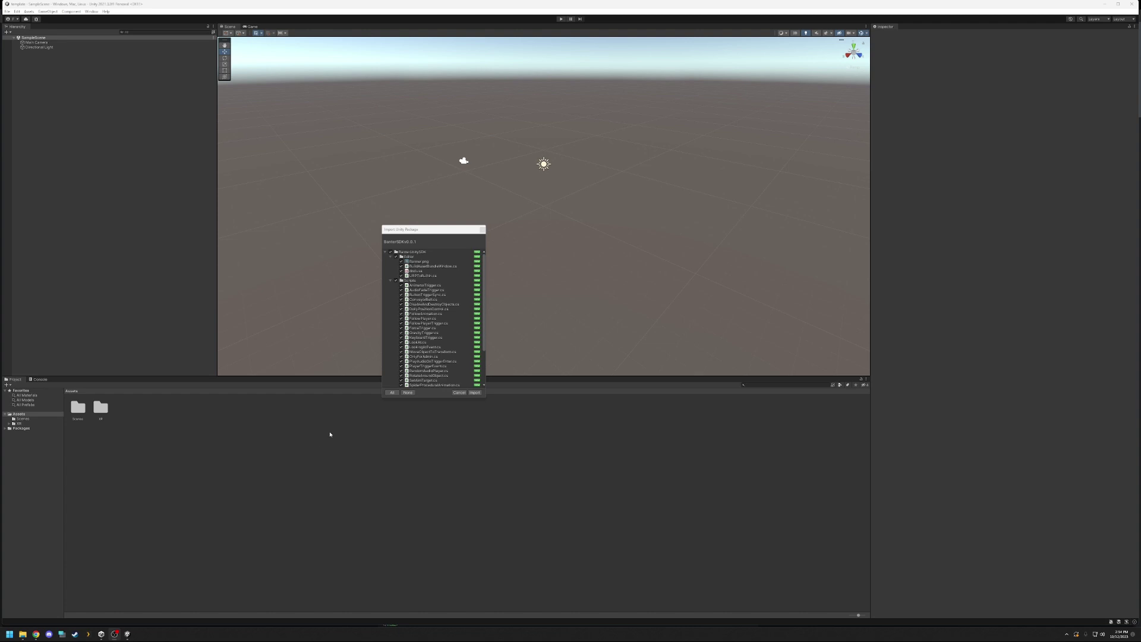
{"action": "left_click_drag", "start_coordinate": [484, 335], "coordinate": [469, 384]}
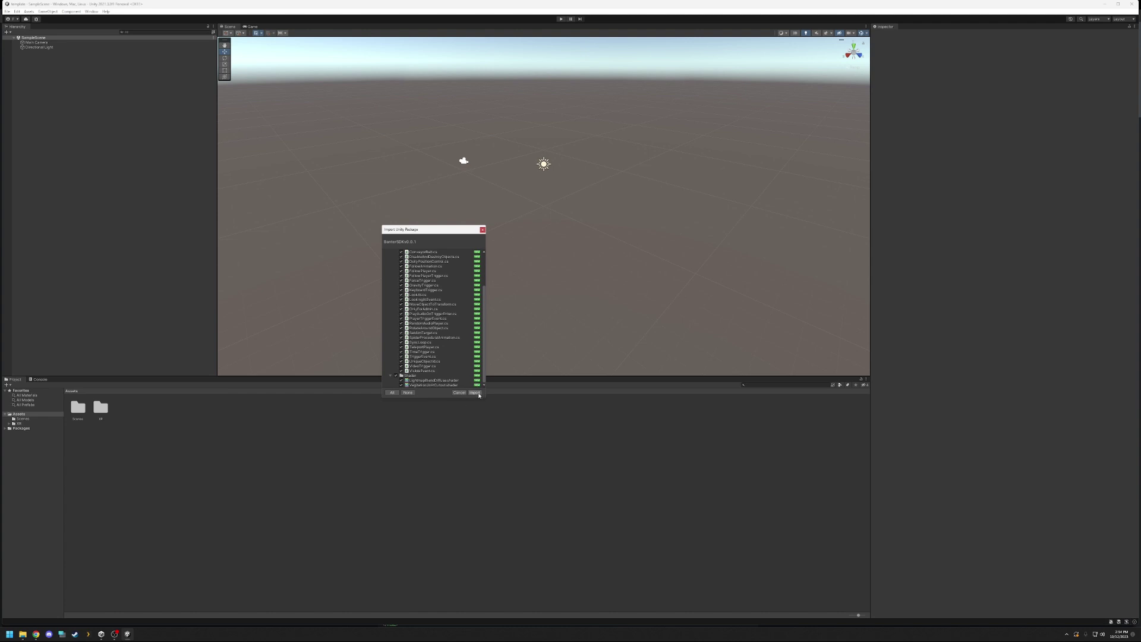
{"action": "left_click", "coordinate": [474, 393]}
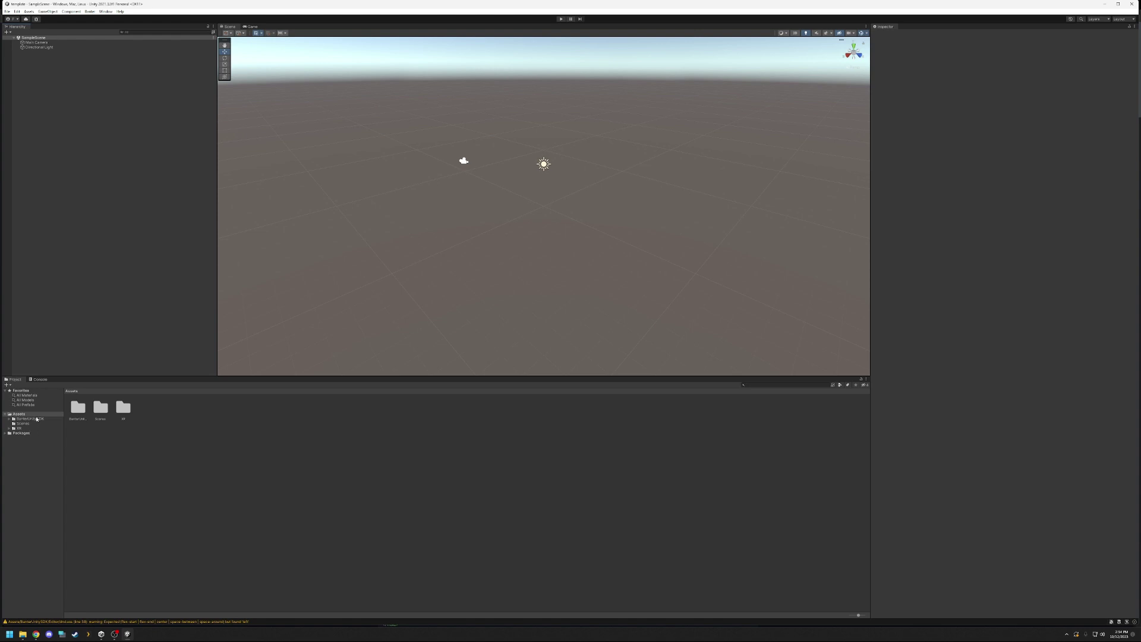
Expand the imported Banter SDK folder in the project assets and look at its subfolders
{"action": "left_click", "coordinate": [34, 419]}
{"action": "left_click", "coordinate": [9, 419]}
{"action": "left_click", "coordinate": [25, 429]}
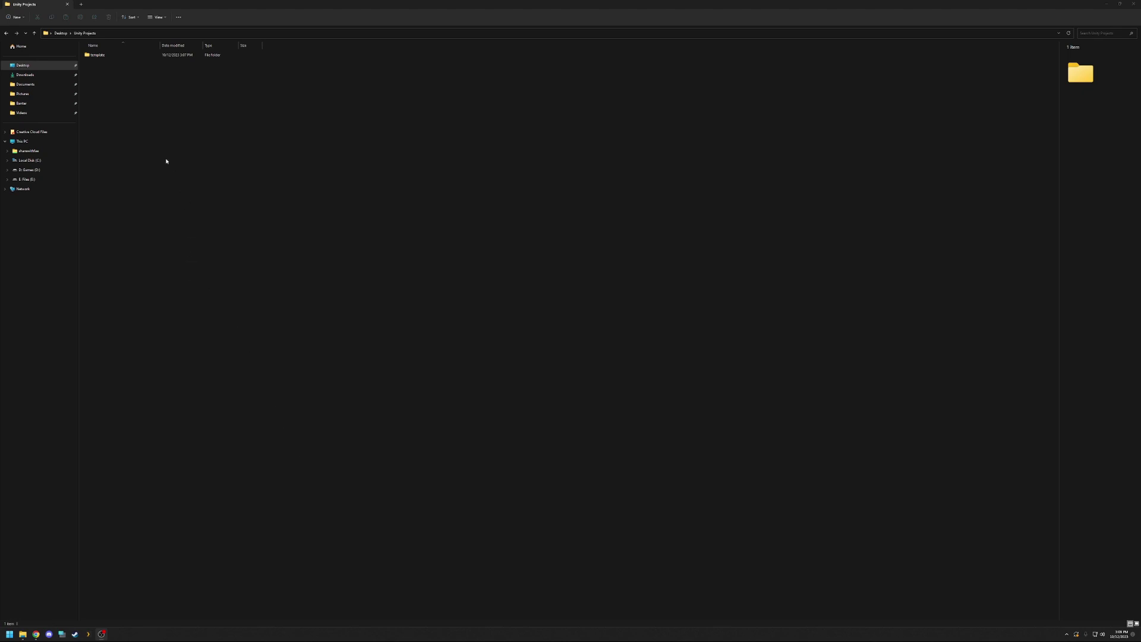
Compress the template project folder in Unity Projects into a zip file in File Explorer
{"action": "right_click", "coordinate": [99, 56]}
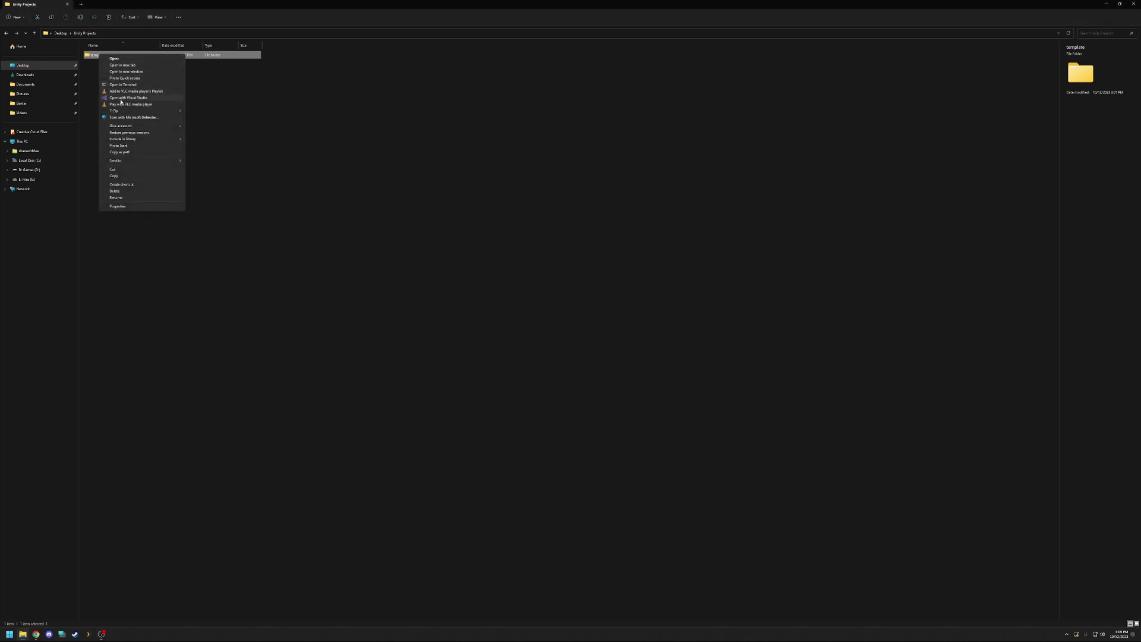
{"action": "mouse_move", "coordinate": [151, 162]}
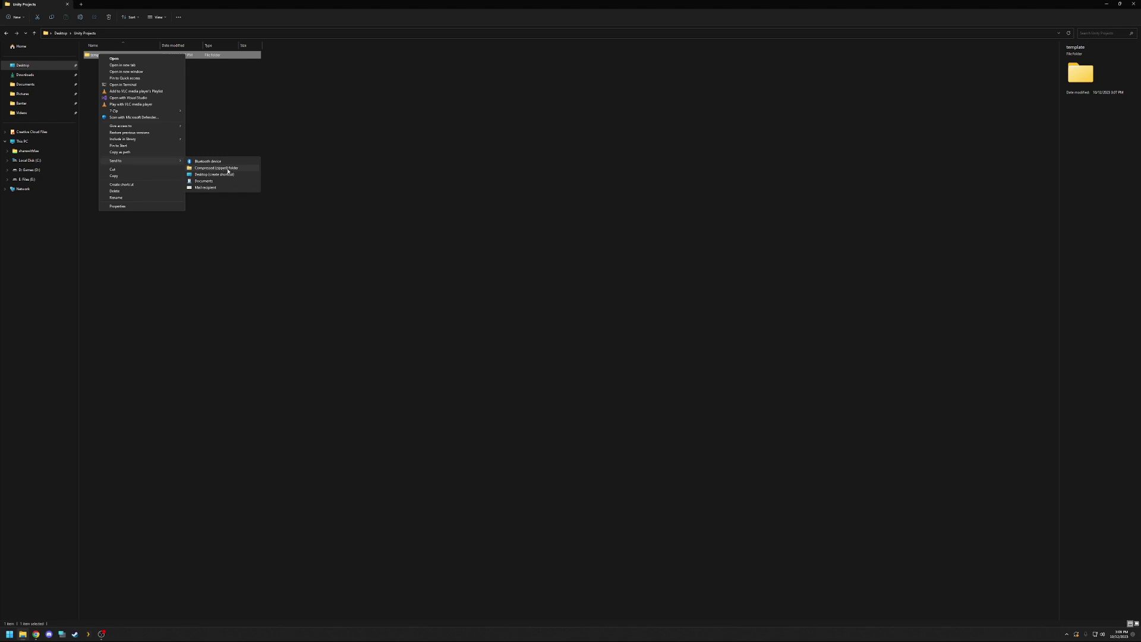
{"action": "mouse_move", "coordinate": [117, 111]}
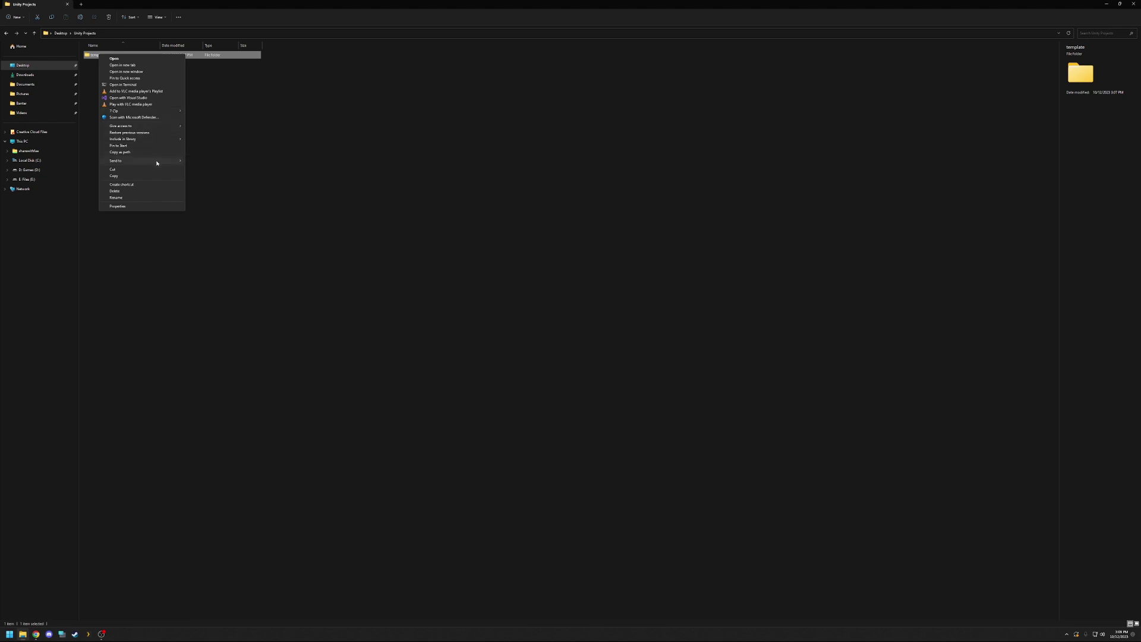
{"action": "left_click", "coordinate": [207, 169]}
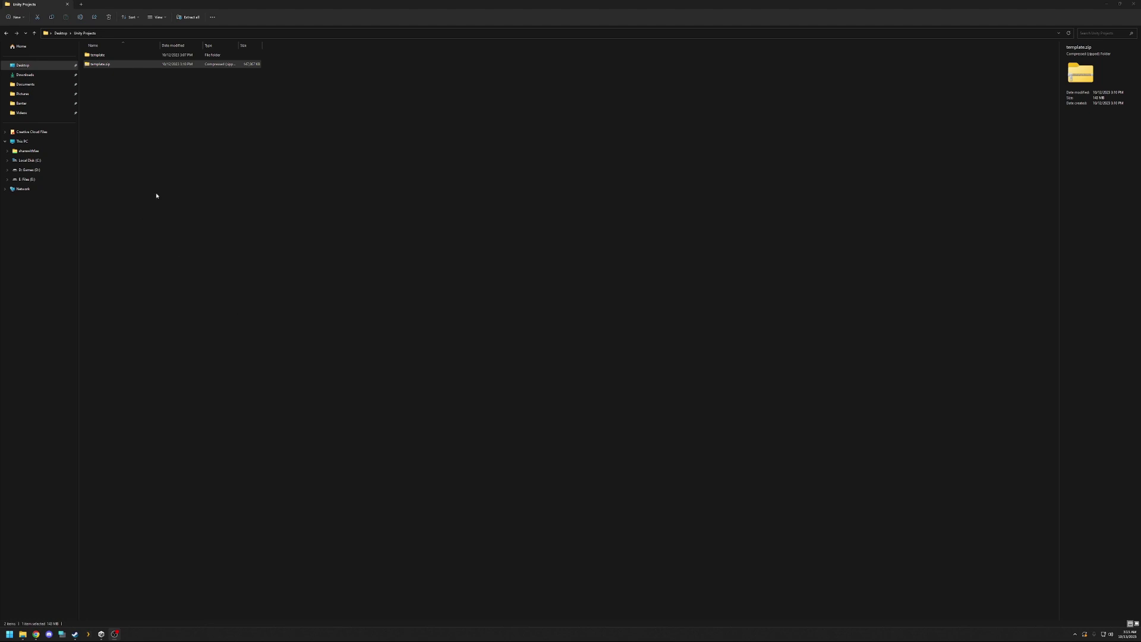
{"action": "right_click", "coordinate": [102, 68]}
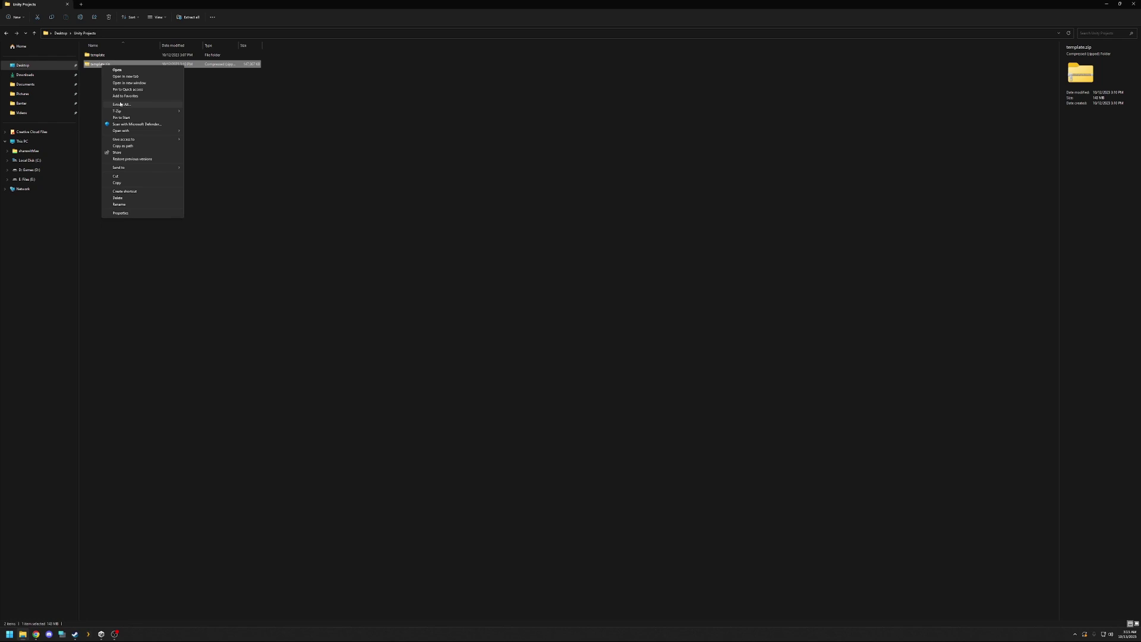
{"action": "left_click", "coordinate": [287, 202]}
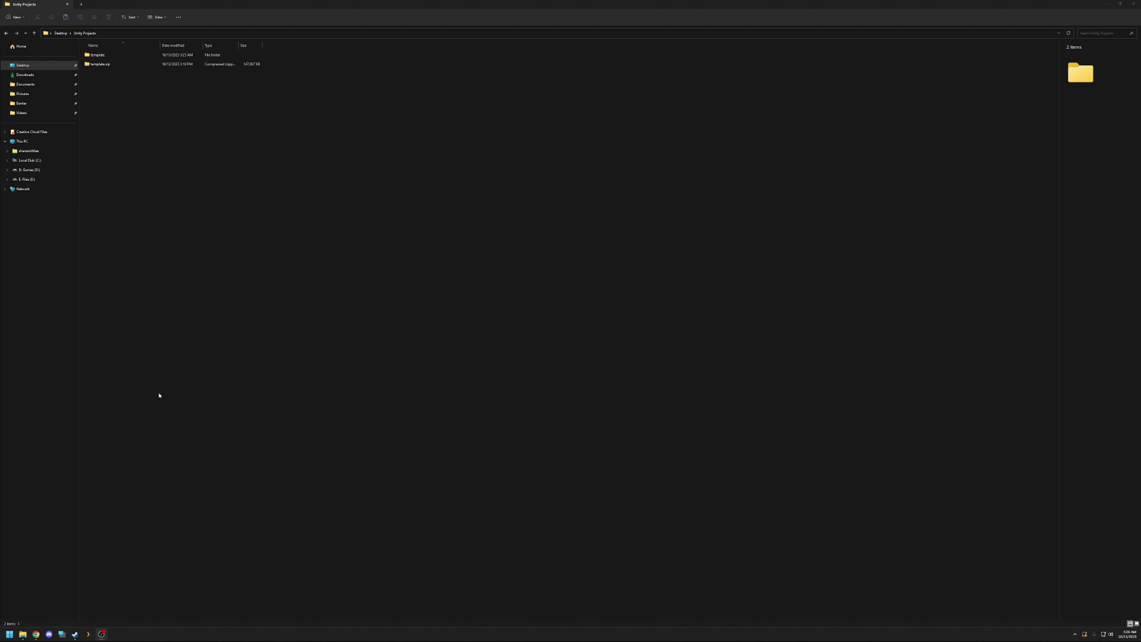
Make a copy of the template folder in Unity Projects and rename the copy Halloween
{"action": "right_click", "coordinate": [99, 55]}
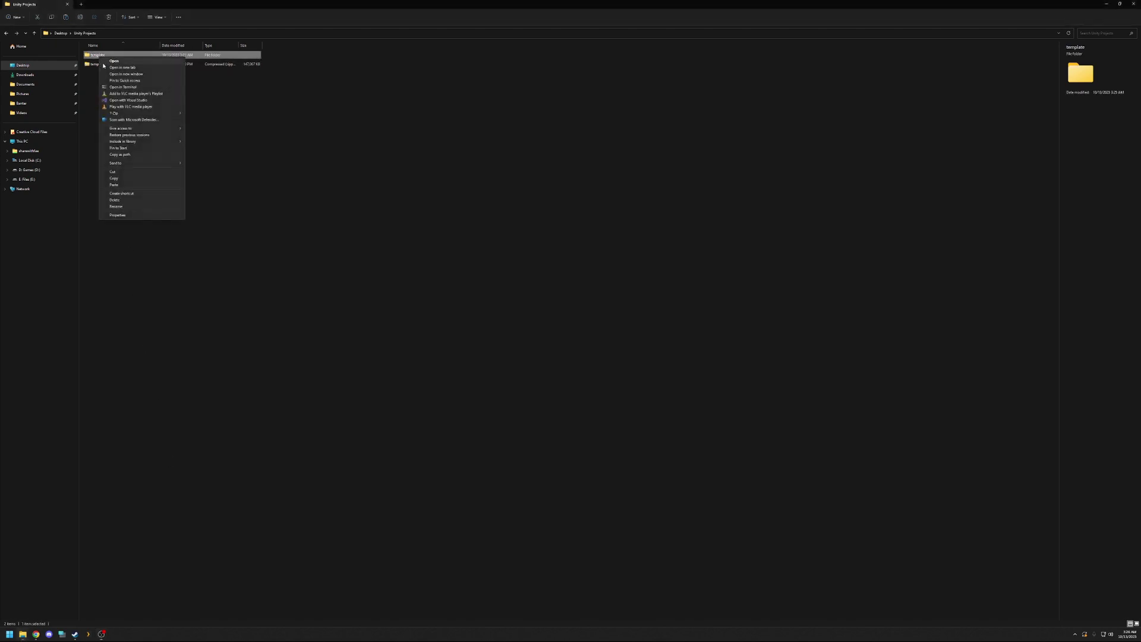
{"action": "left_click", "coordinate": [116, 179]}
{"action": "right_click", "coordinate": [181, 206]}
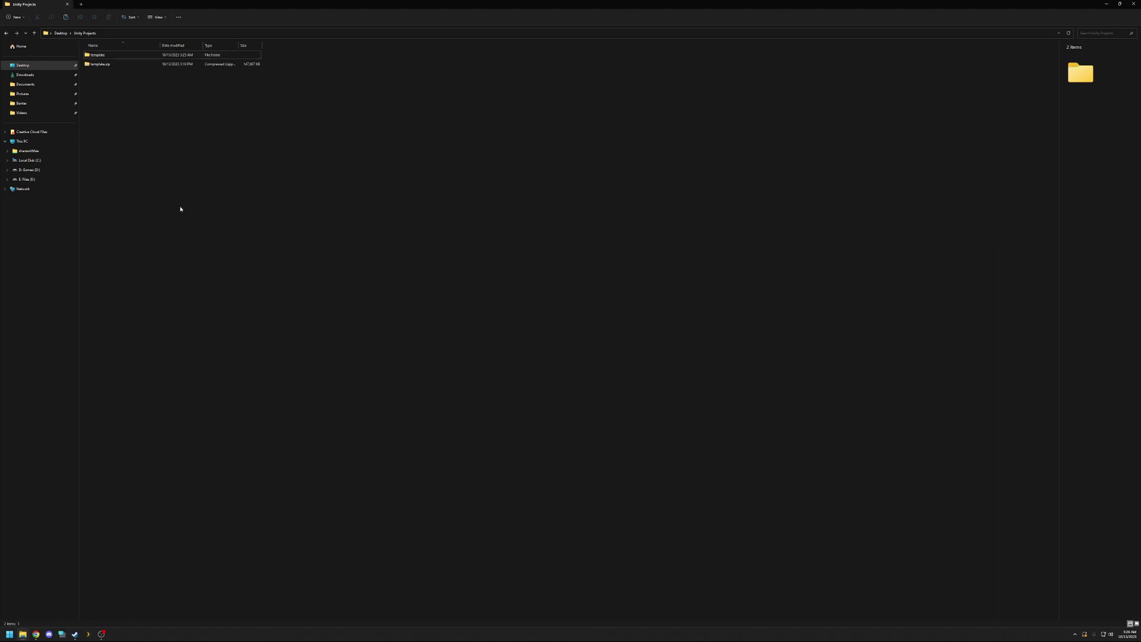
{"action": "left_click", "coordinate": [196, 247]}
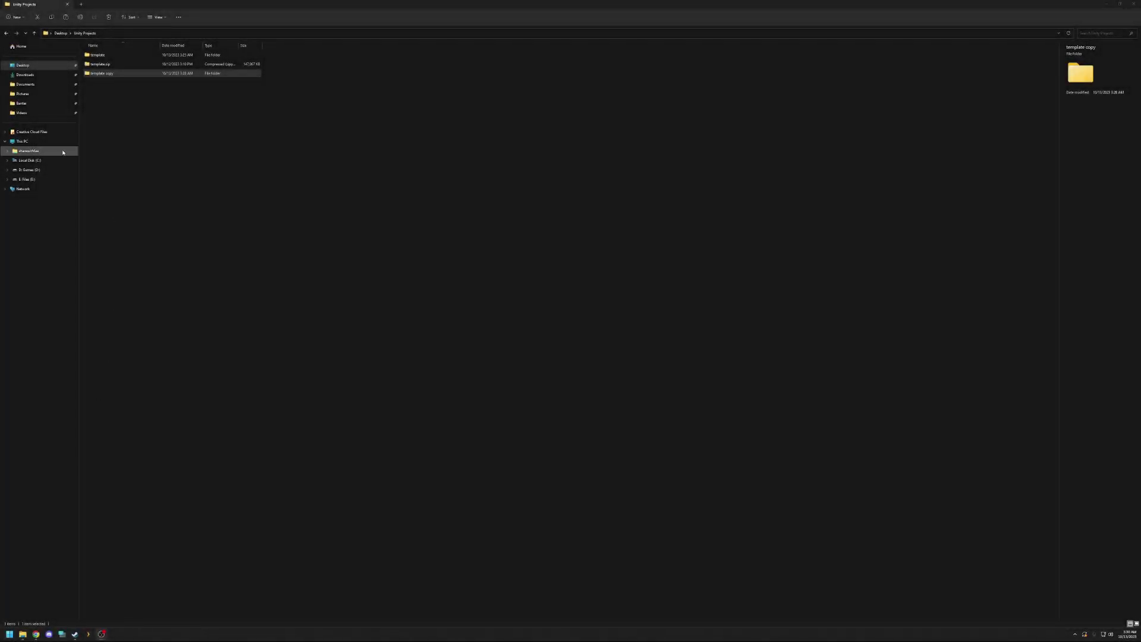
{"action": "right_click", "coordinate": [104, 77]}
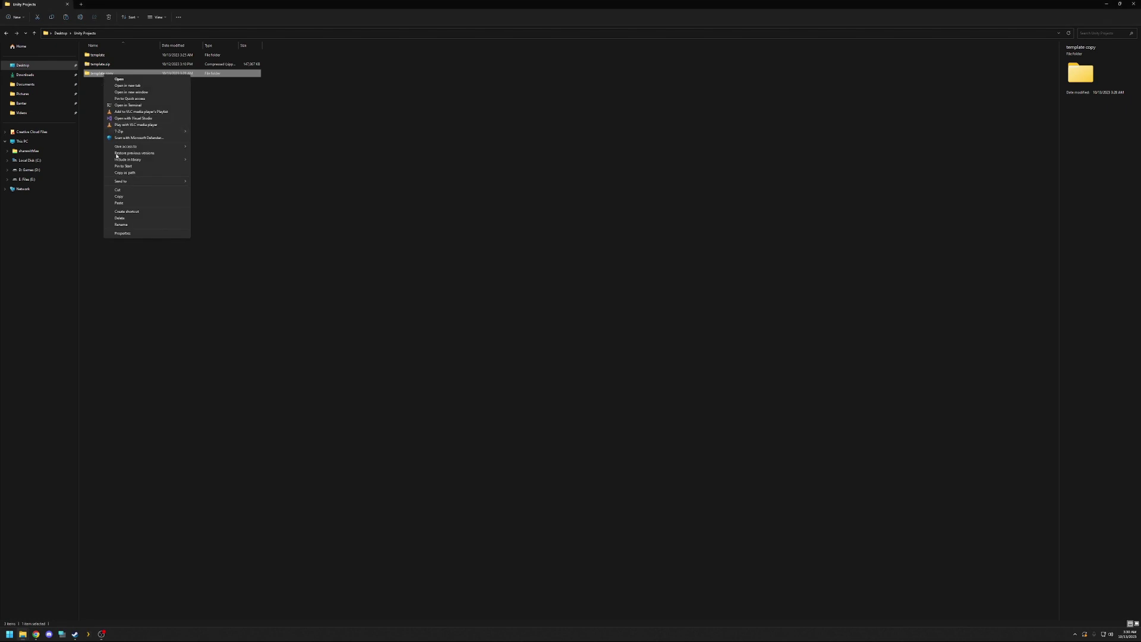
{"action": "left_click", "coordinate": [129, 226]}
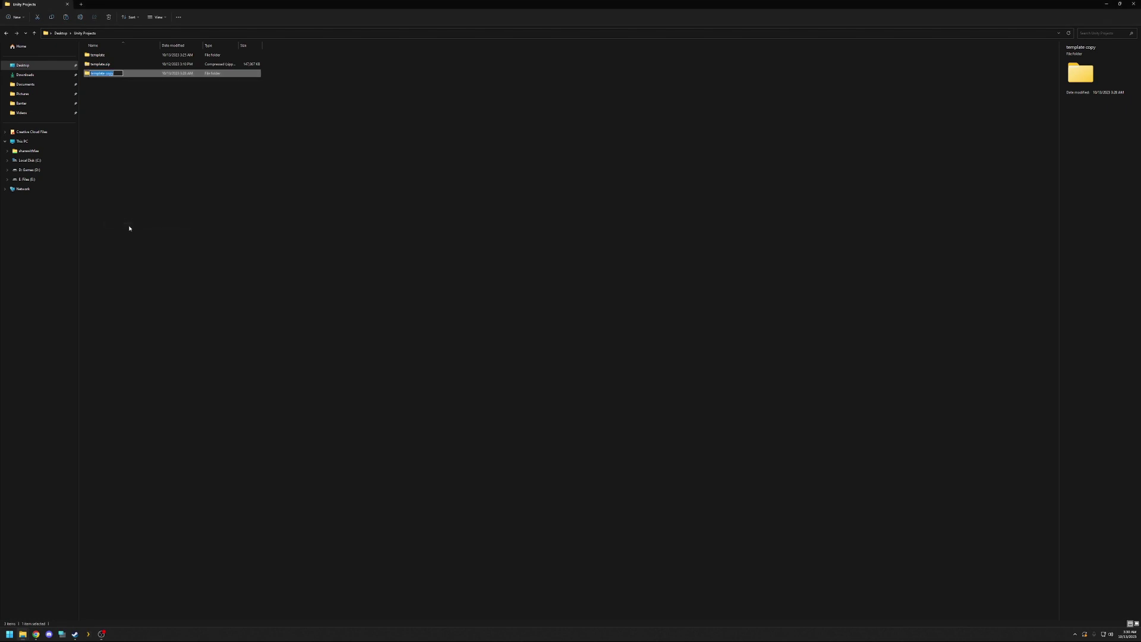
{"action": "type", "text": "Halloween"}
{"action": "key", "text": "Return"}
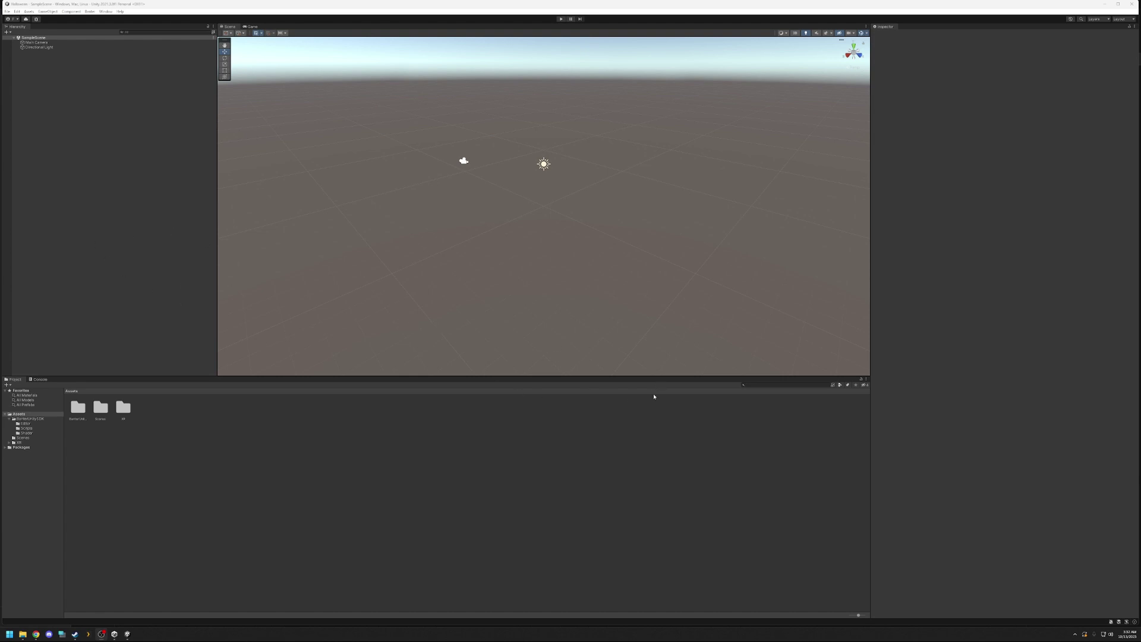
Filter the project assets by the Script type and look over the Banter SDK scripts and the available Banter builder commands
{"action": "left_click", "coordinate": [840, 386]}
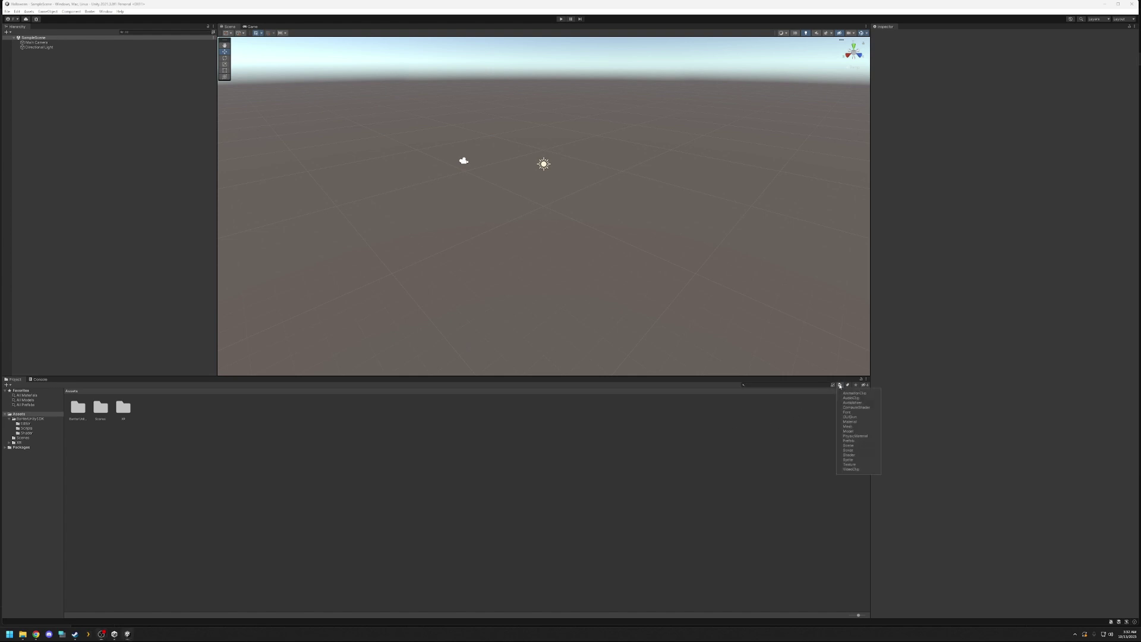
{"action": "left_click", "coordinate": [849, 450]}
{"action": "left_click", "coordinate": [657, 520]}
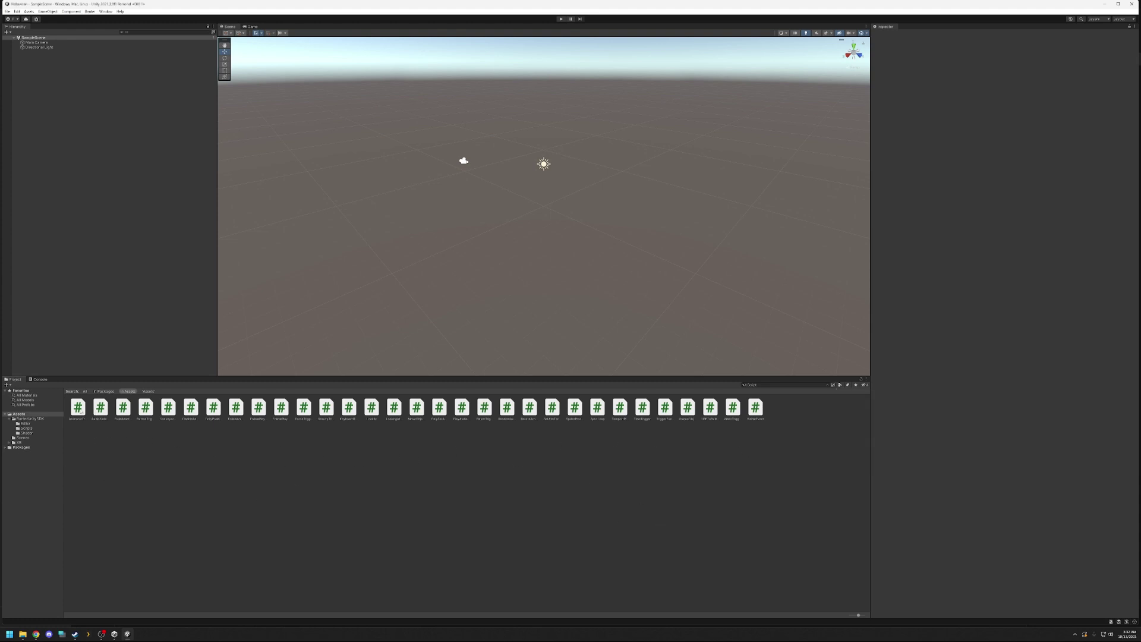
{"action": "left_click", "coordinate": [214, 409]}
{"action": "left_click", "coordinate": [91, 12]}
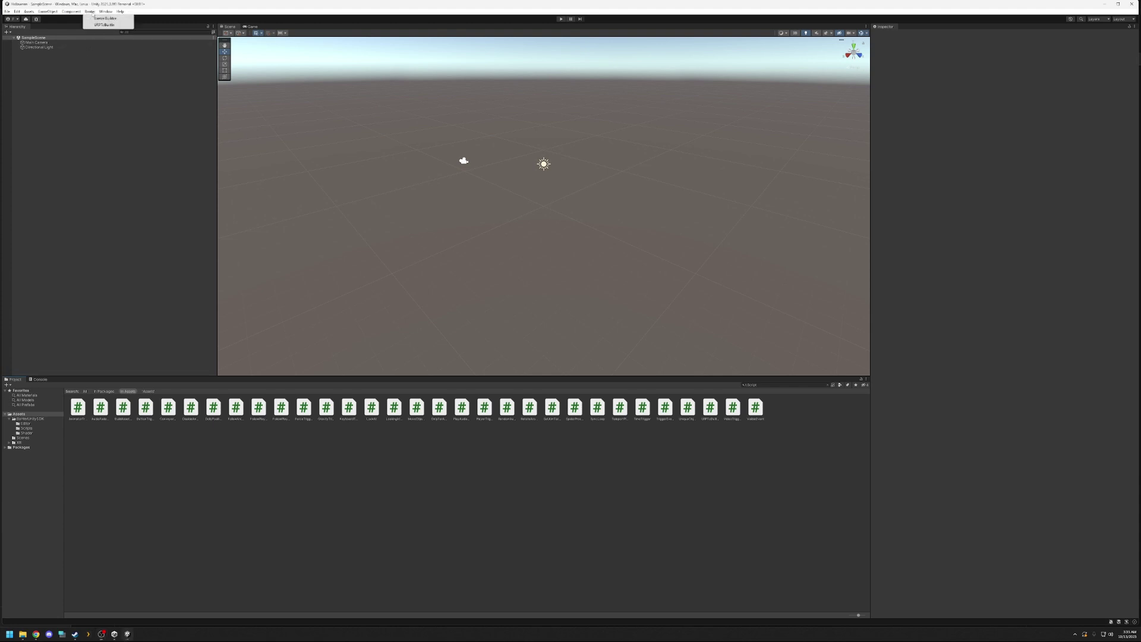
{"action": "left_click", "coordinate": [105, 25]}
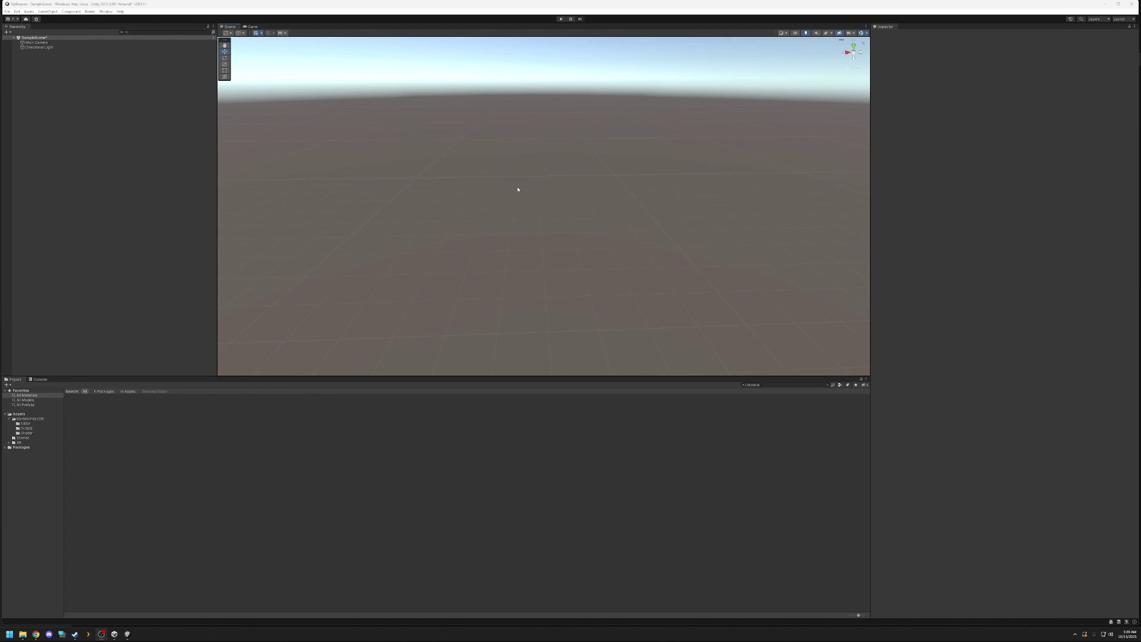
Add a 3D plane object to the sample scene
{"action": "right_click_drag", "start_coordinate": [518, 189], "coordinate": [462, 216]}
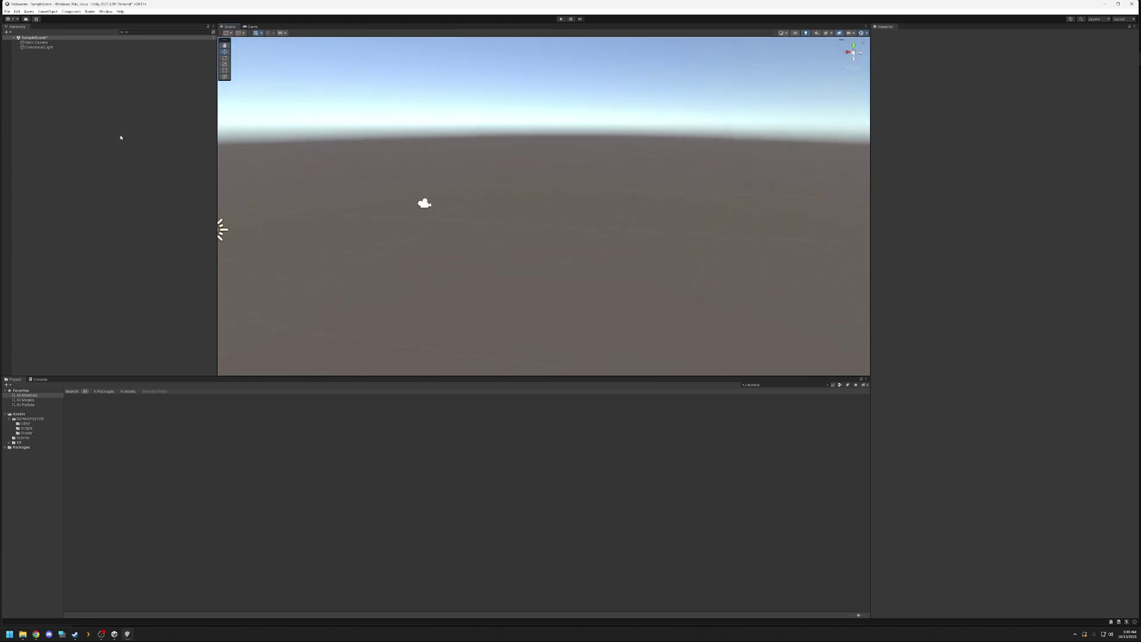
{"action": "right_click", "coordinate": [62, 105]}
{"action": "mouse_move", "coordinate": [91, 185]}
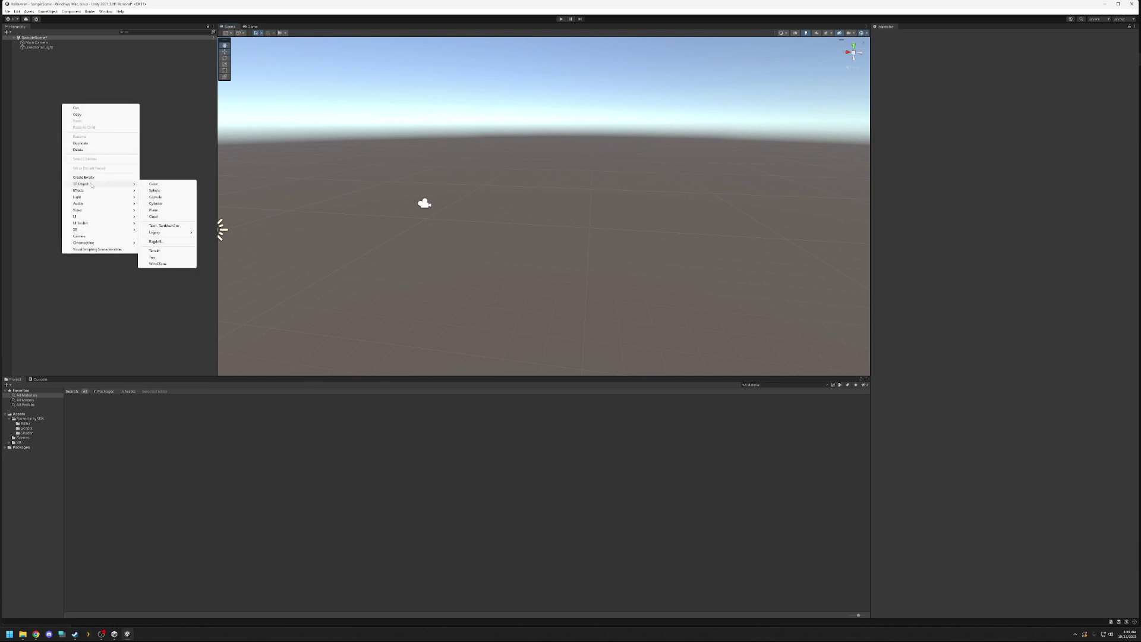
{"action": "left_click", "coordinate": [163, 212]}
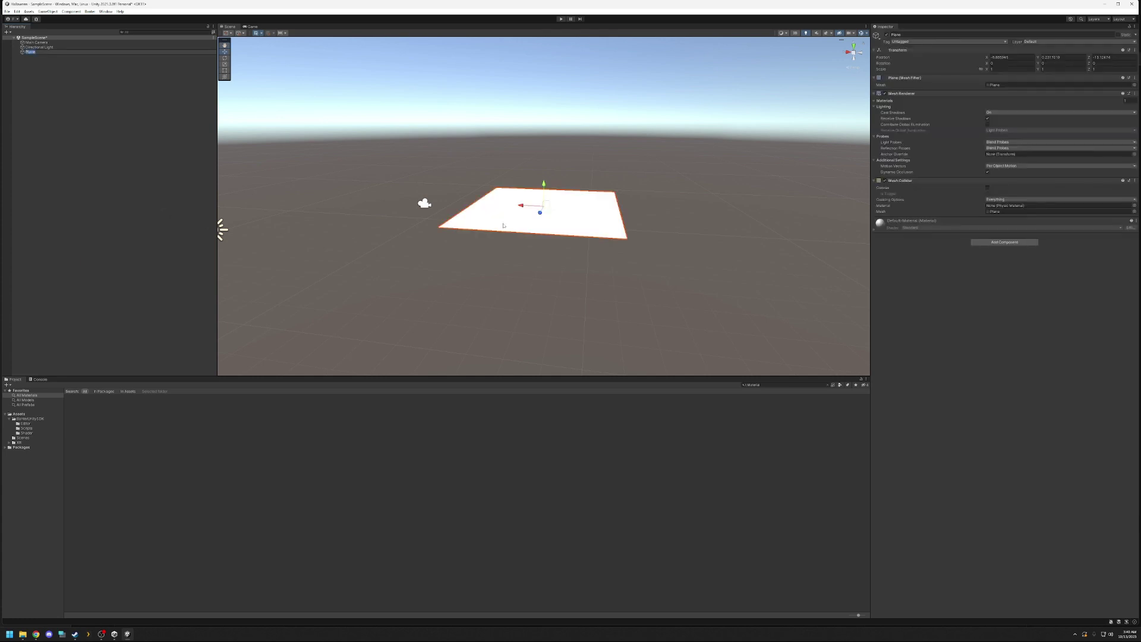
{"action": "scroll", "coordinate": [538, 229], "scroll_direction": "up", "scroll_amount": 5}
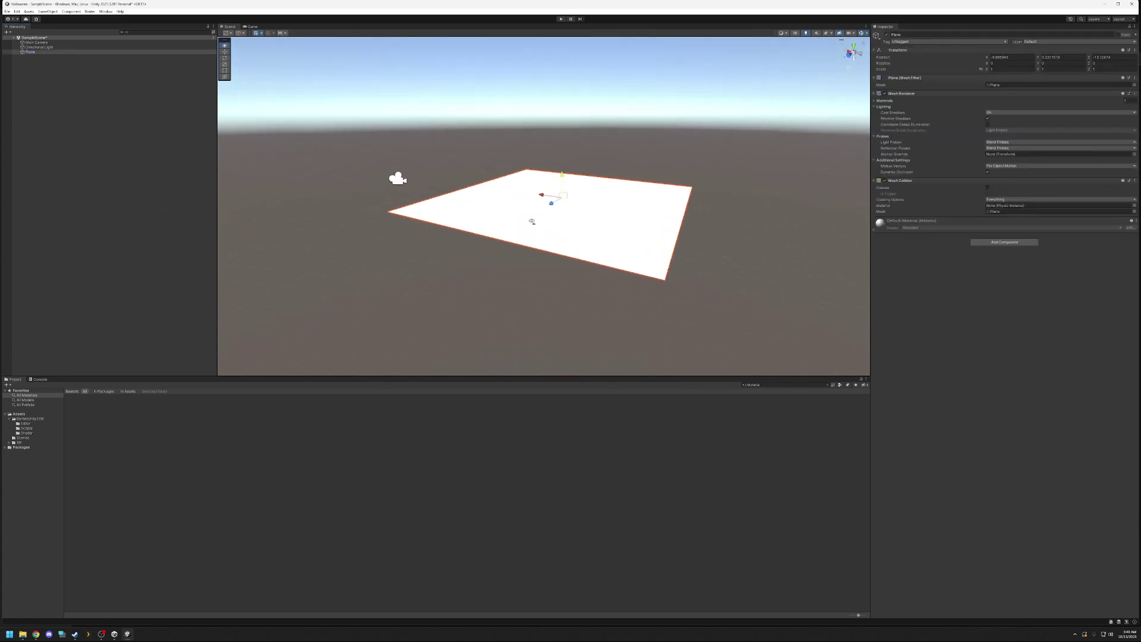
{"action": "scroll", "coordinate": [533, 221], "scroll_direction": "up", "scroll_amount": 2}
{"action": "scroll", "coordinate": [559, 214], "scroll_direction": "down", "scroll_amount": 8}
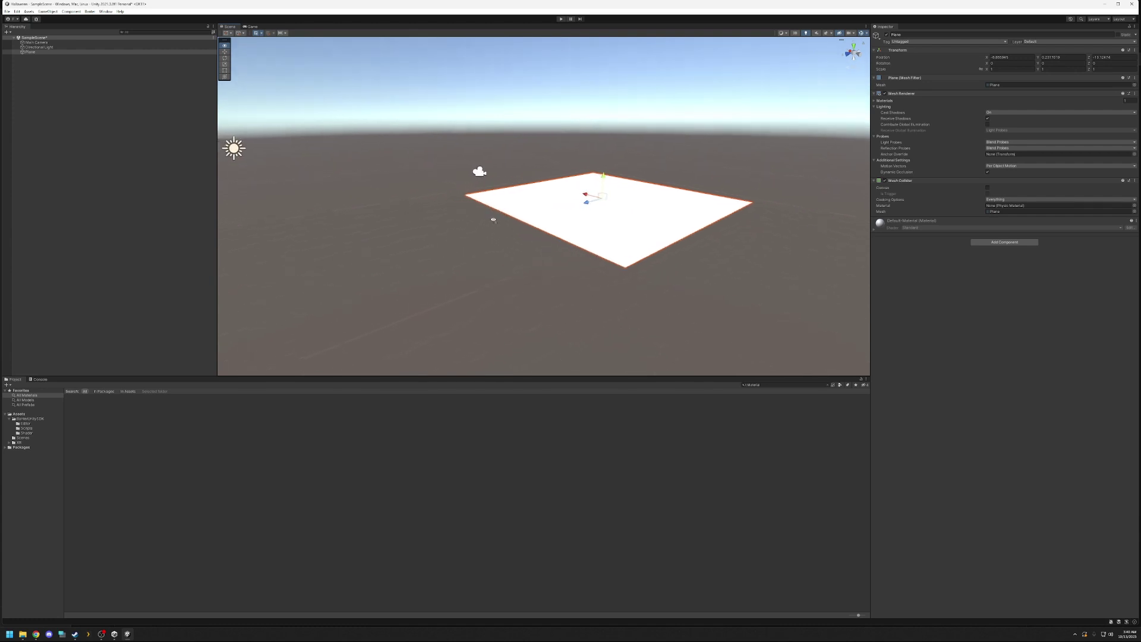
Move the plane along its Z axis and scale it up uniformly to about 2.7
{"action": "left_click_drag", "start_coordinate": [587, 204], "coordinate": [577, 213]}
{"action": "scroll", "coordinate": [603, 224], "scroll_direction": "up", "scroll_amount": 5}
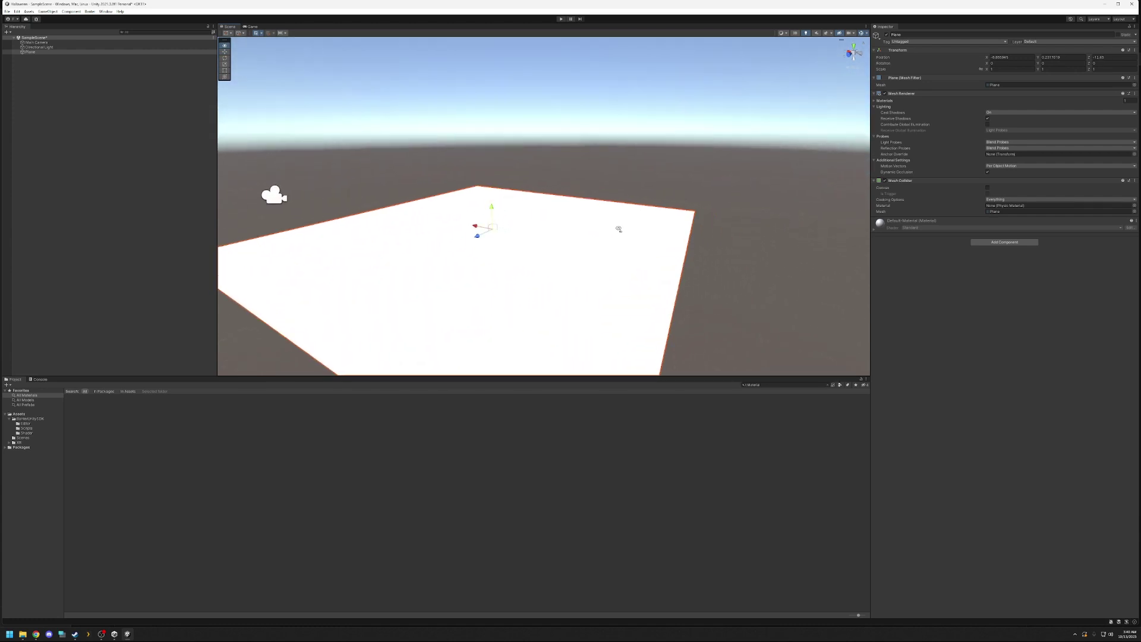
{"action": "scroll", "coordinate": [618, 229], "scroll_direction": "down", "scroll_amount": 3}
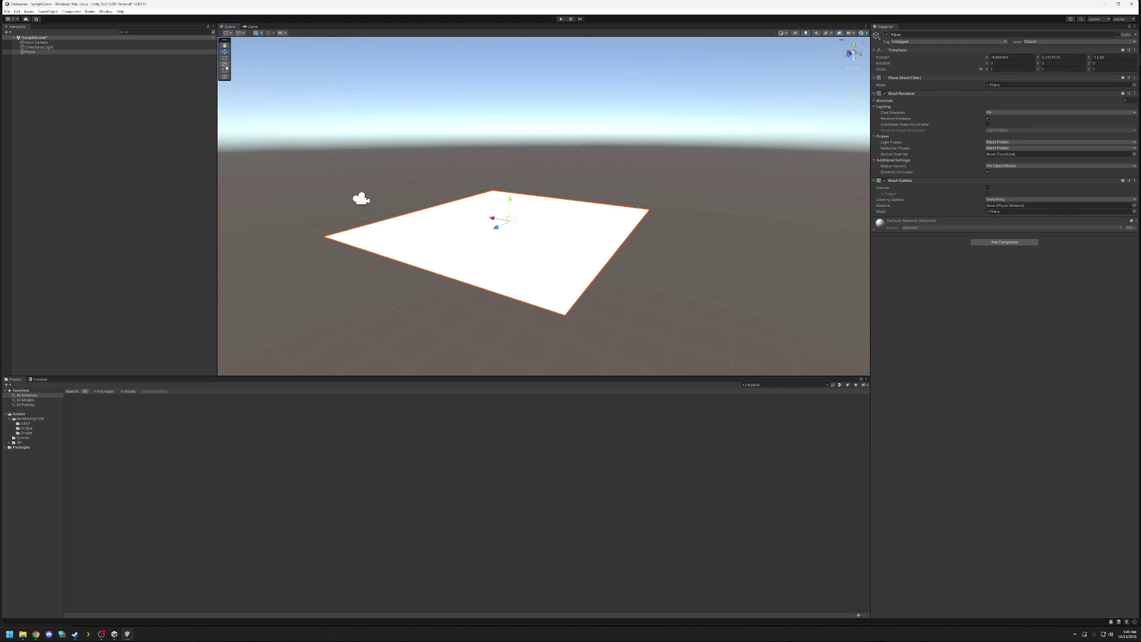
{"action": "left_click", "coordinate": [225, 65]}
{"action": "left_click_drag", "start_coordinate": [512, 221], "coordinate": [562, 209]}
{"action": "mouse_move", "coordinate": [583, 248]}
{"action": "right_mouse_down"}
{"action": "mouse_move", "coordinate": [400, 237]}
{"action": "mouse_move", "coordinate": [626, 245]}
{"action": "mouse_move", "coordinate": [543, 242]}
{"action": "mouse_move", "coordinate": [571, 240]}
{"action": "right_mouse_up"}
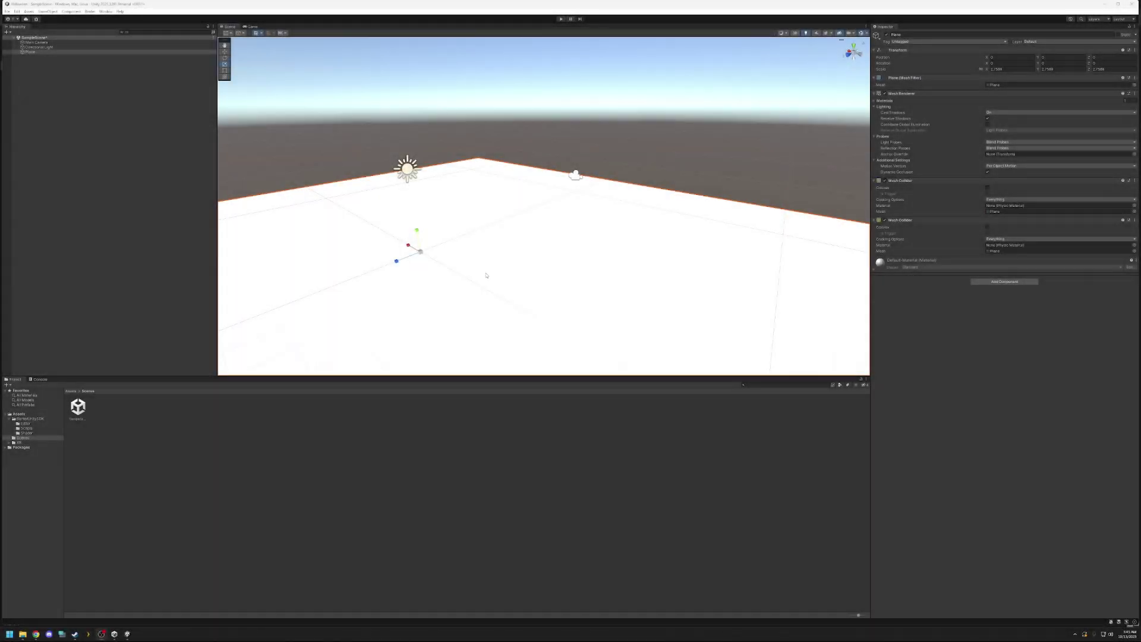
{"action": "right_click_drag", "start_coordinate": [502, 274], "coordinate": [543, 271]}
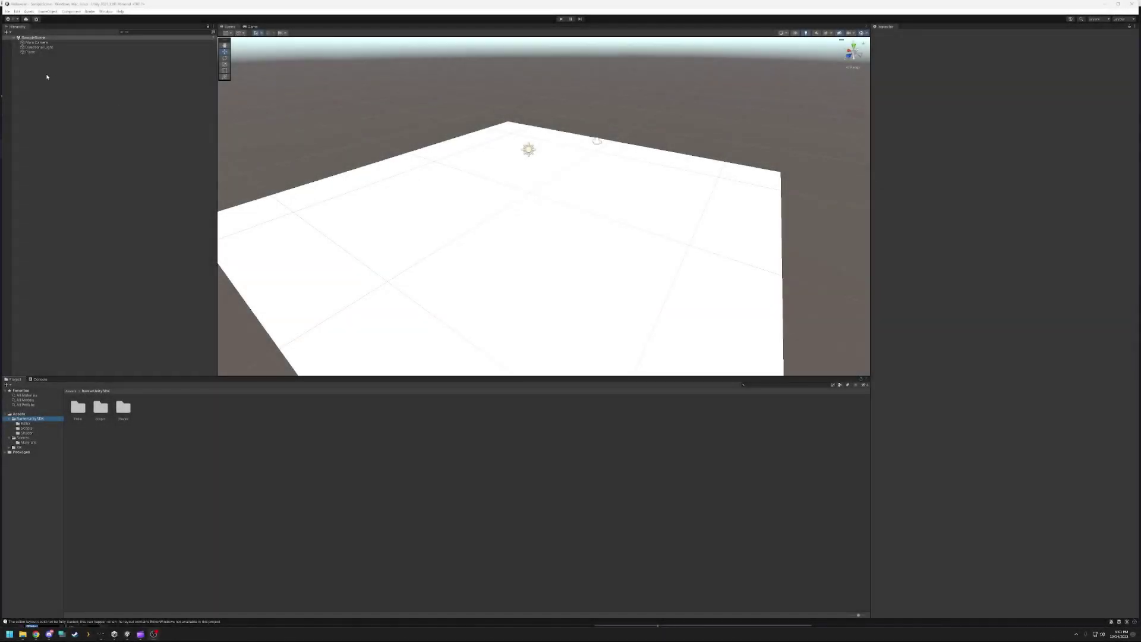
Delete the Main Camera from the sample scene
{"action": "left_click", "coordinate": [52, 43]}
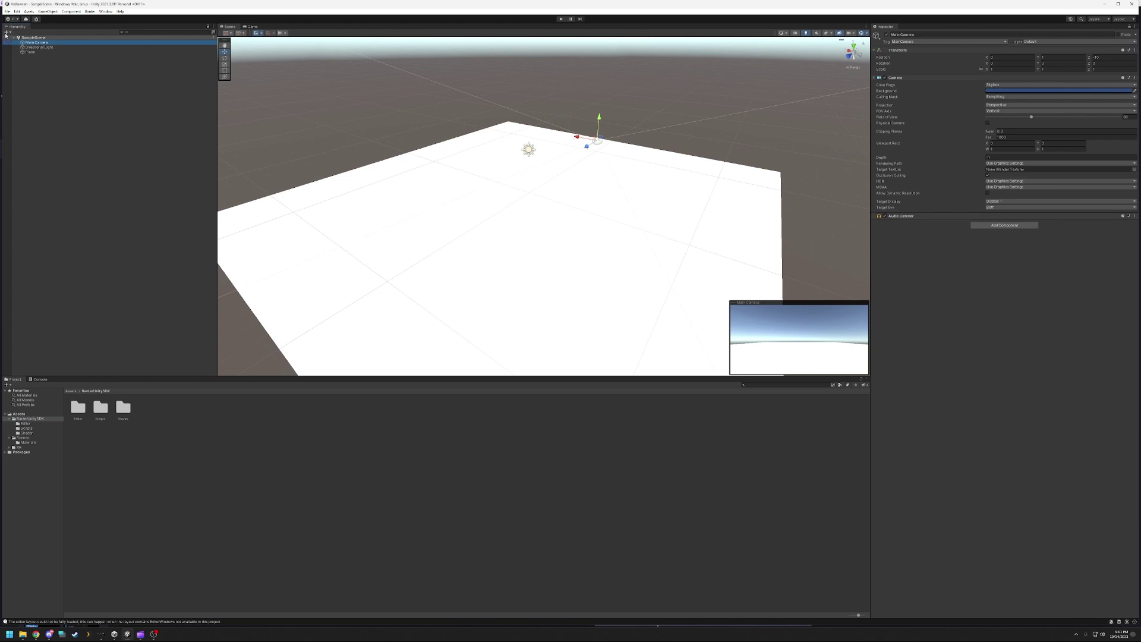
{"action": "right_click", "coordinate": [40, 44]}
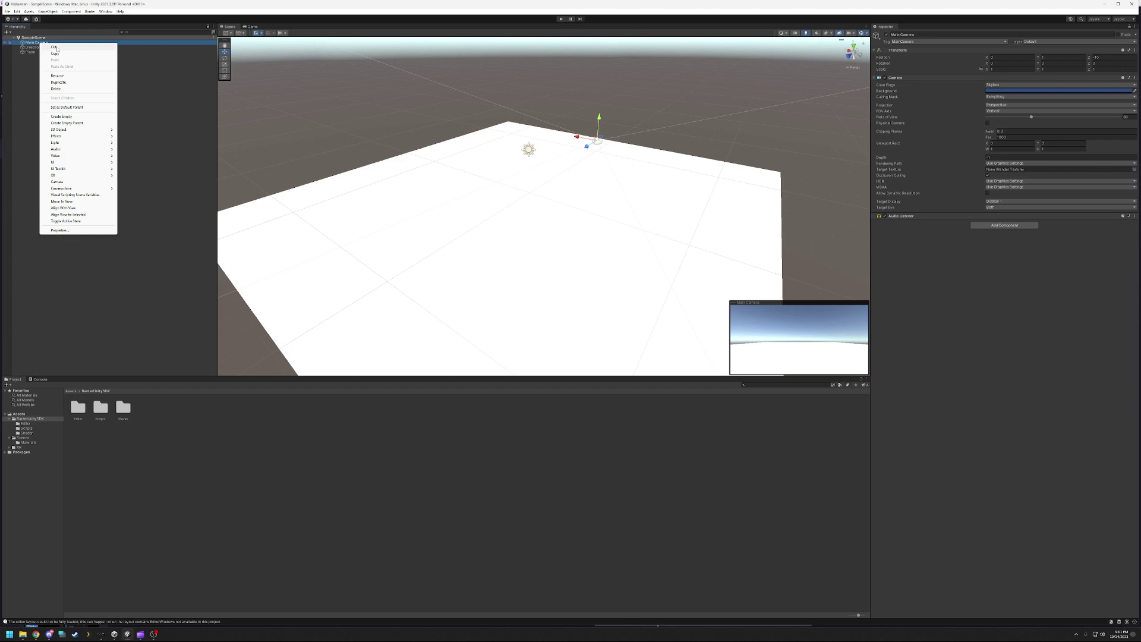
{"action": "left_click", "coordinate": [56, 89]}
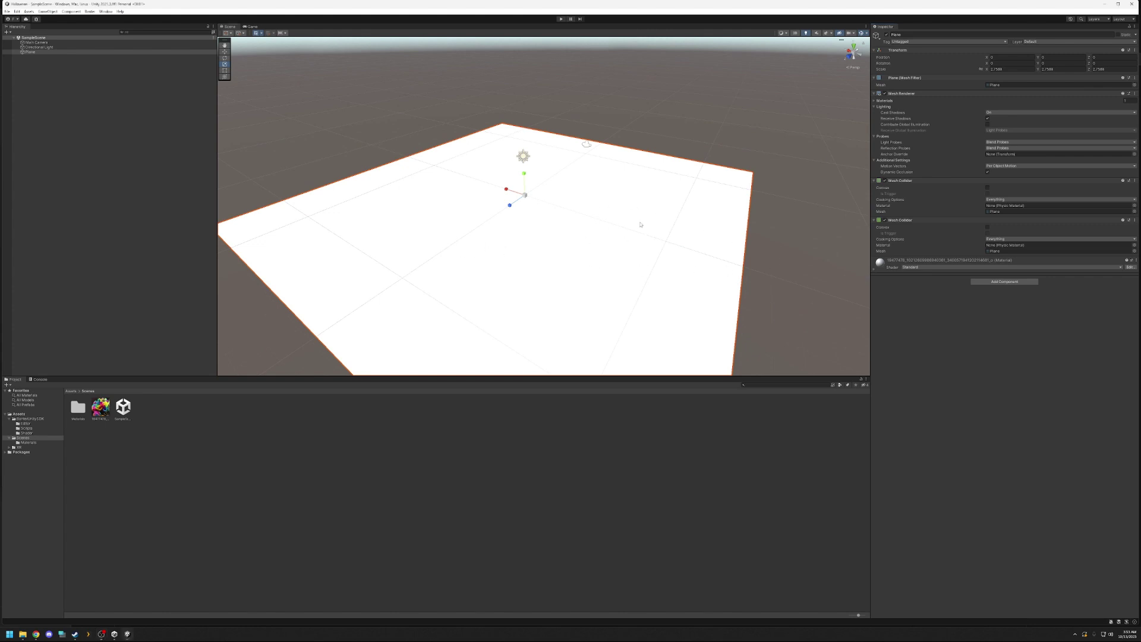
Change the Albedo color of the plane's material to dark red
{"action": "left_click", "coordinate": [875, 269]}
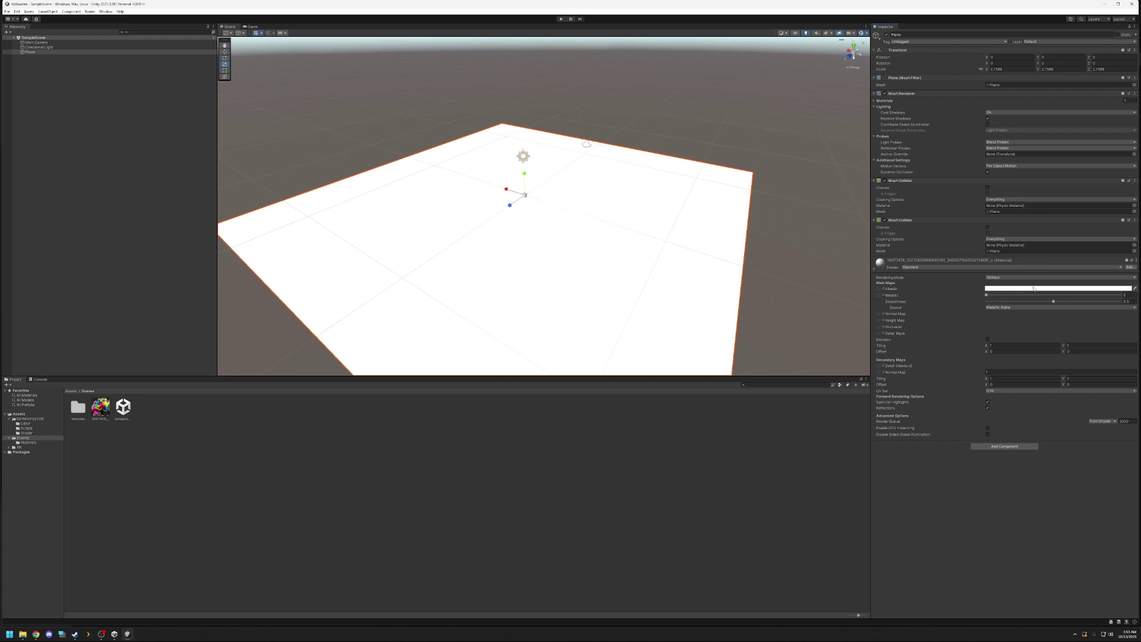
{"action": "left_click", "coordinate": [1065, 289]}
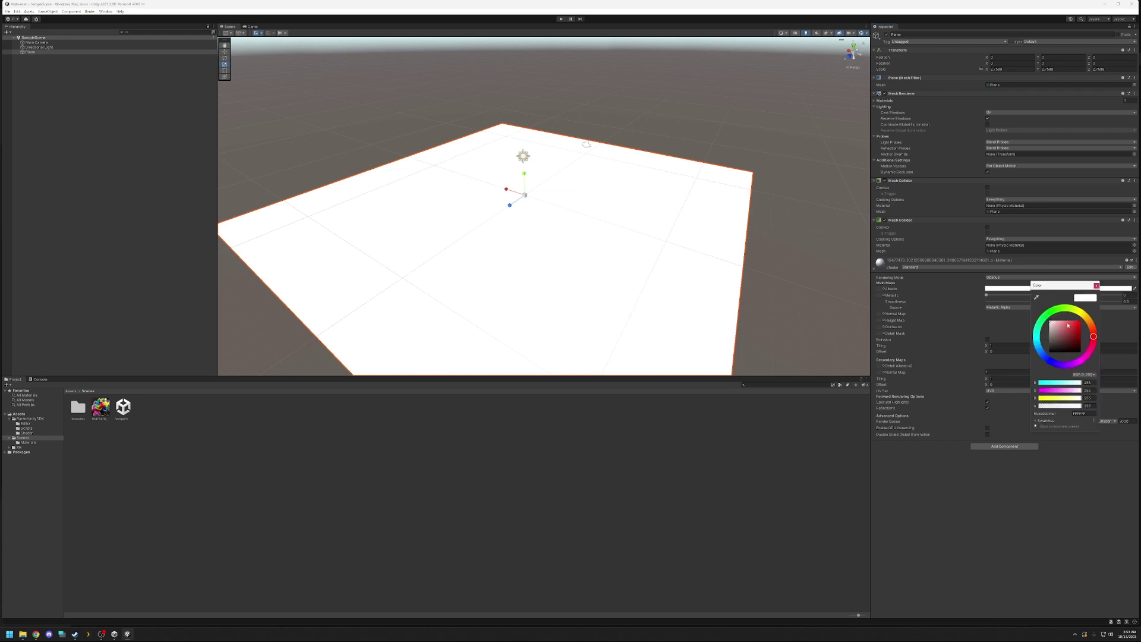
{"action": "left_click_drag", "start_coordinate": [1068, 325], "coordinate": [1083, 342]}
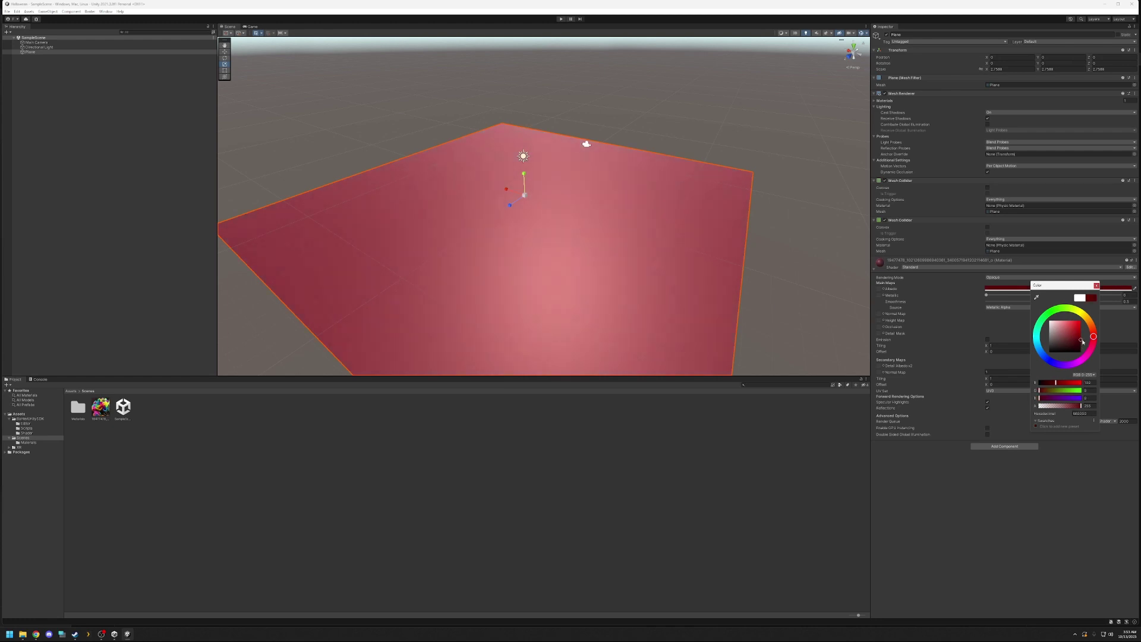
{"action": "left_click", "coordinate": [1096, 286]}
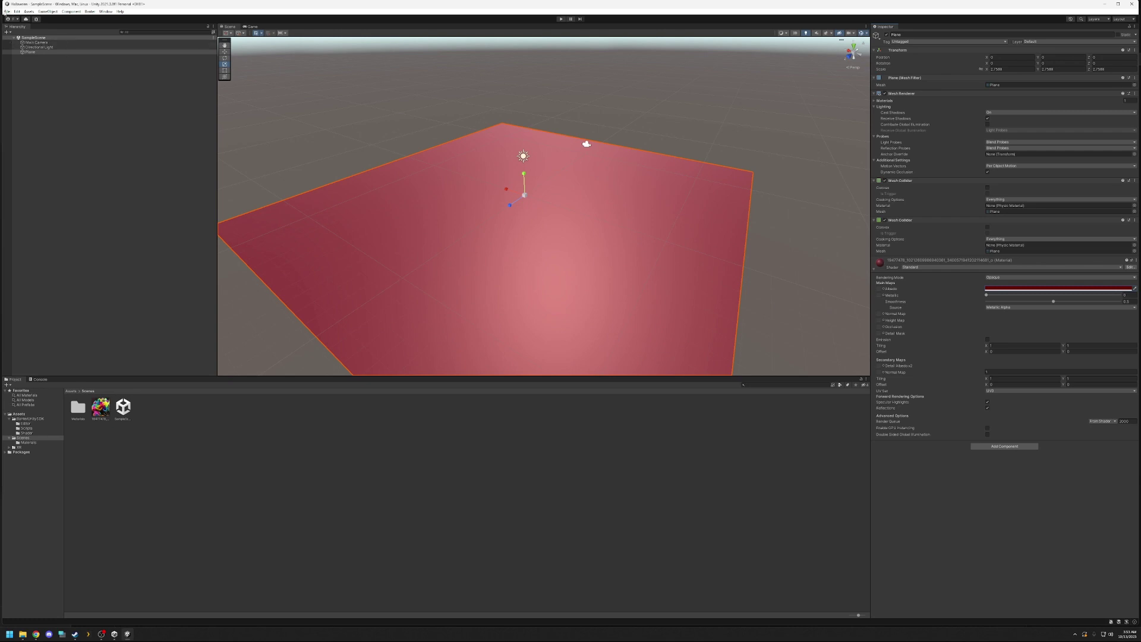
Save the scene and the whole project
{"action": "left_click", "coordinate": [7, 11]}
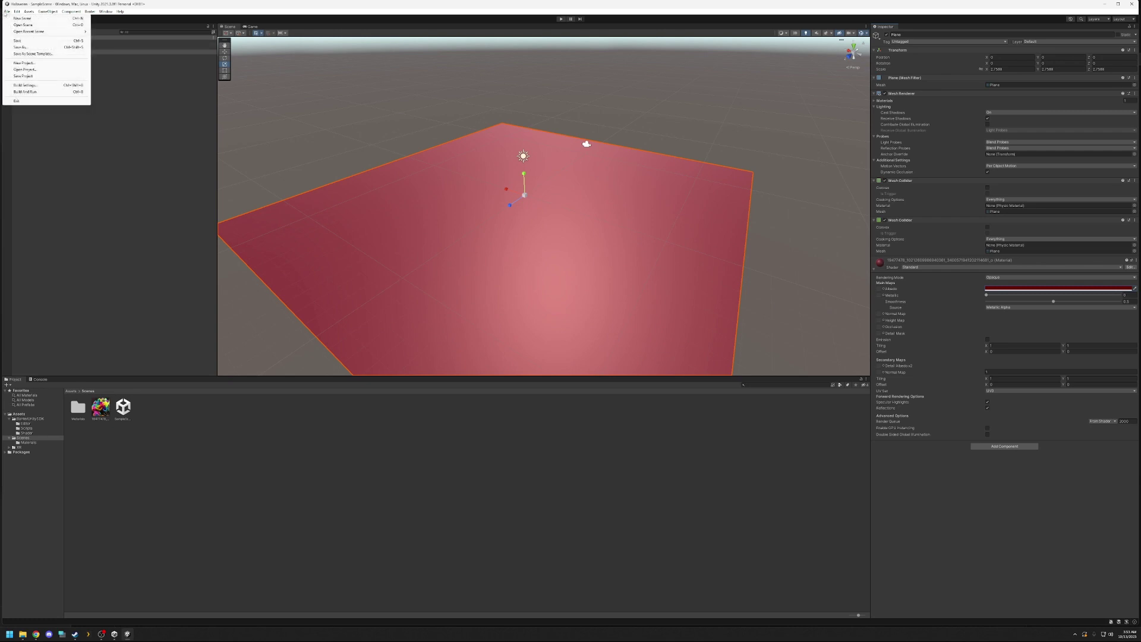
{"action": "left_click", "coordinate": [18, 41]}
{"action": "left_click", "coordinate": [6, 11]}
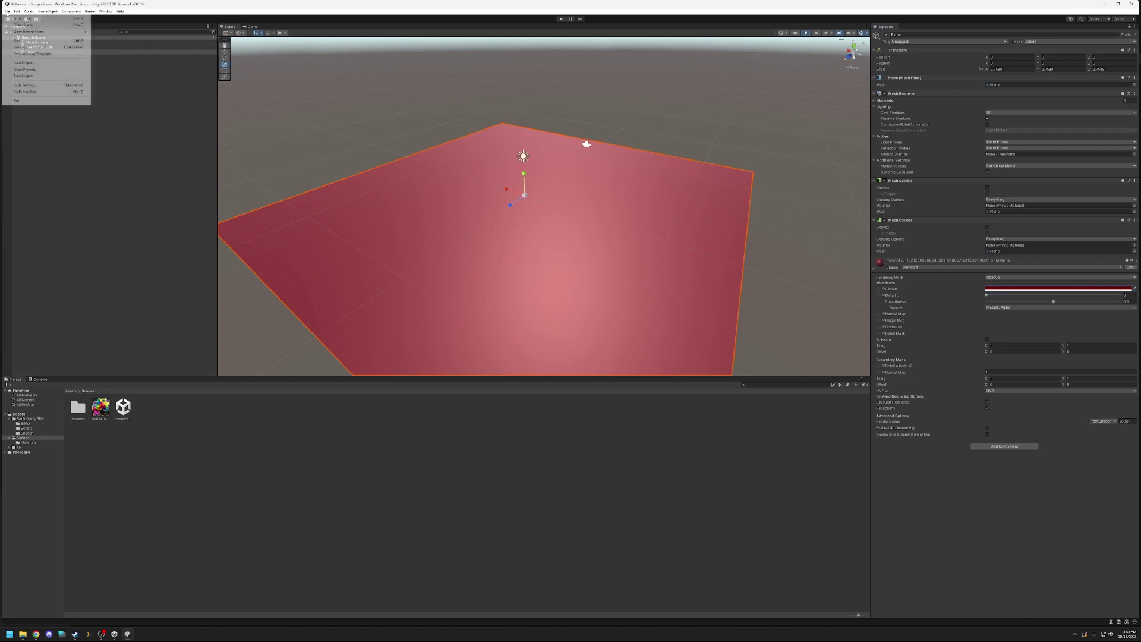
{"action": "left_click", "coordinate": [24, 76]}
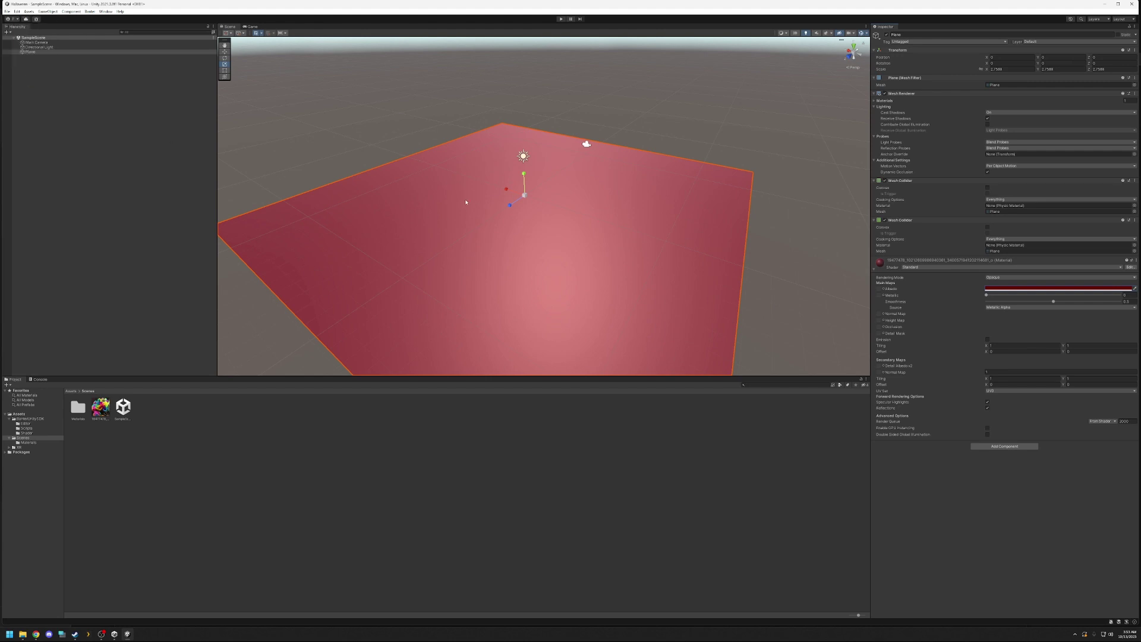
Load the SampleScene file into the Banter Builder and build its scene bundle, allowing files in the output folder to be cleared
{"action": "left_click", "coordinate": [91, 13]}
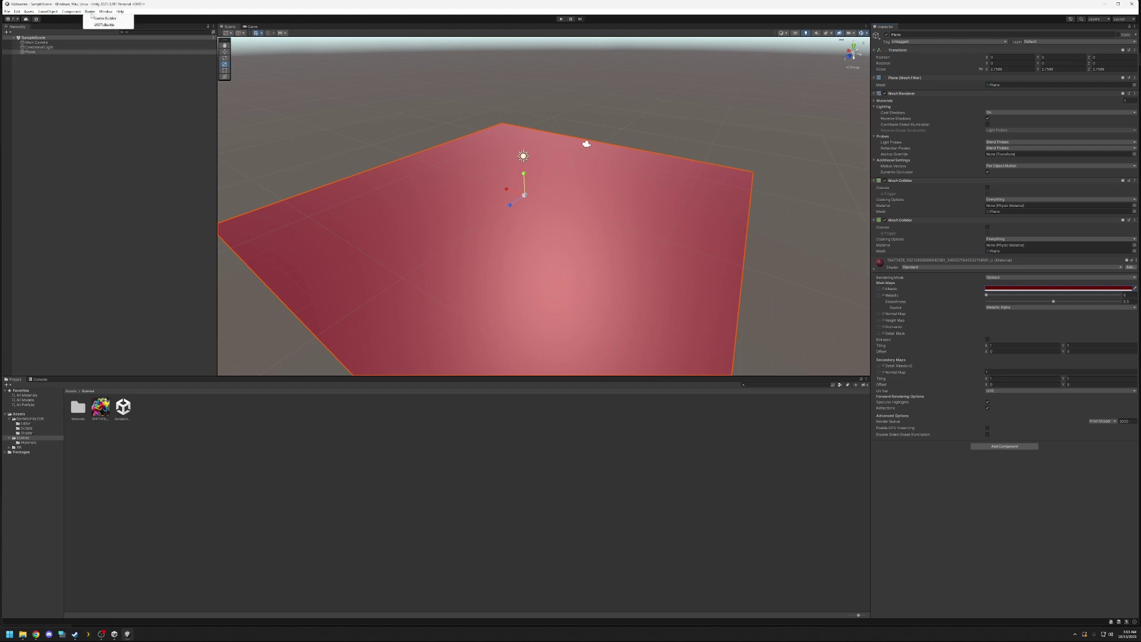
{"action": "left_click", "coordinate": [105, 19]}
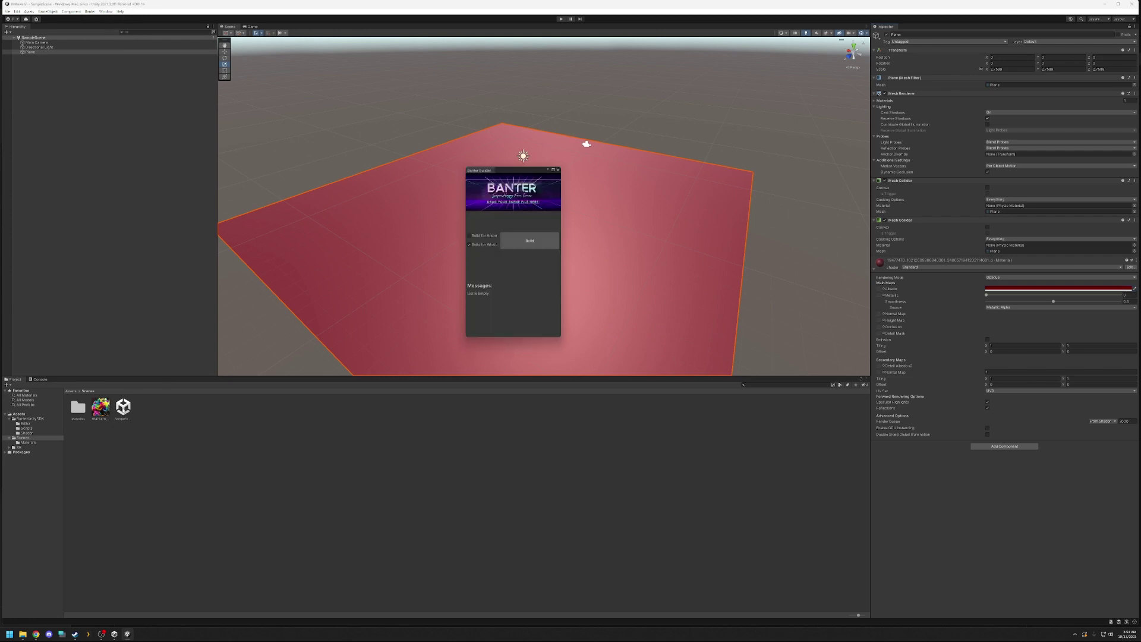
{"action": "left_click_drag", "start_coordinate": [123, 409], "coordinate": [289, 352]}
{"action": "left_click_drag", "start_coordinate": [448, 246], "coordinate": [490, 195]}
{"action": "left_click_drag", "start_coordinate": [522, 194], "coordinate": [522, 194]}
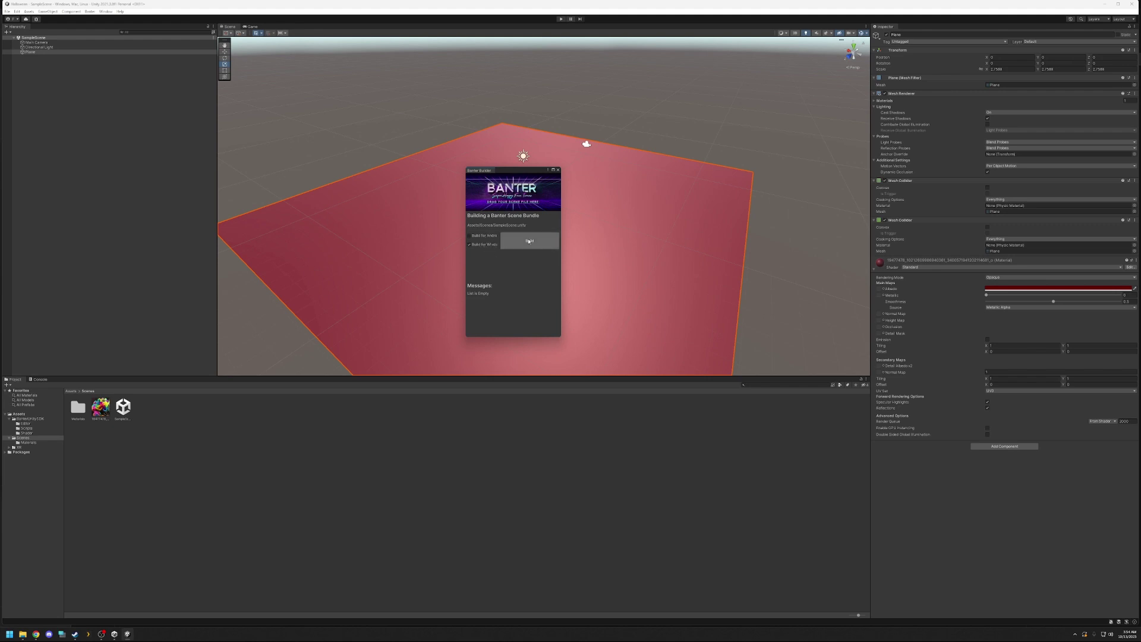
{"action": "left_click", "coordinate": [528, 241]}
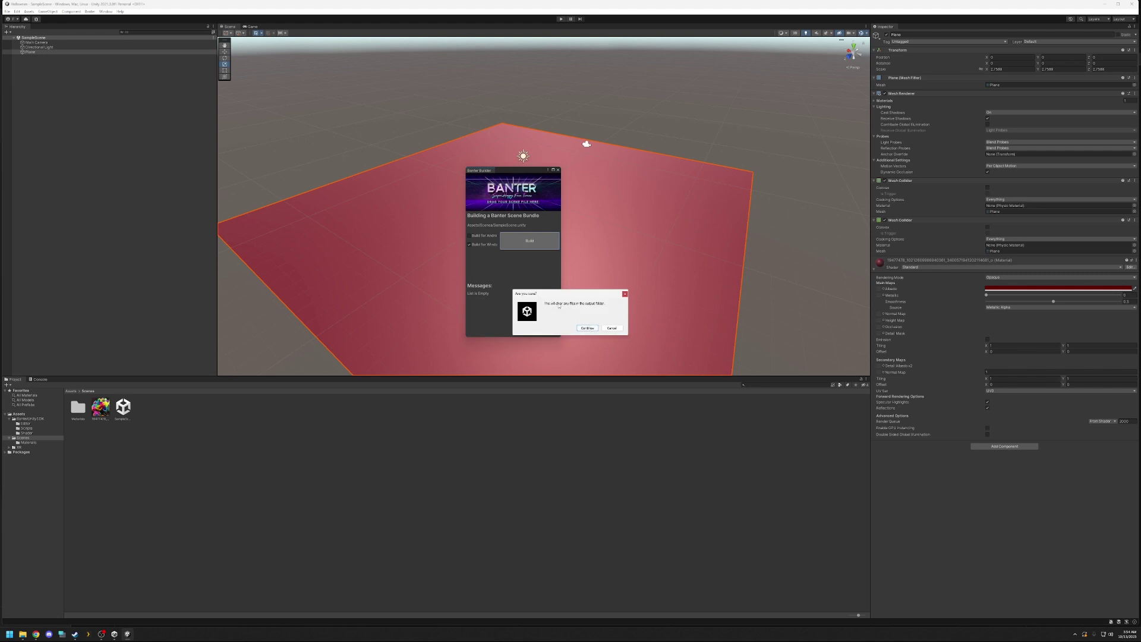
{"action": "left_click", "coordinate": [587, 329]}
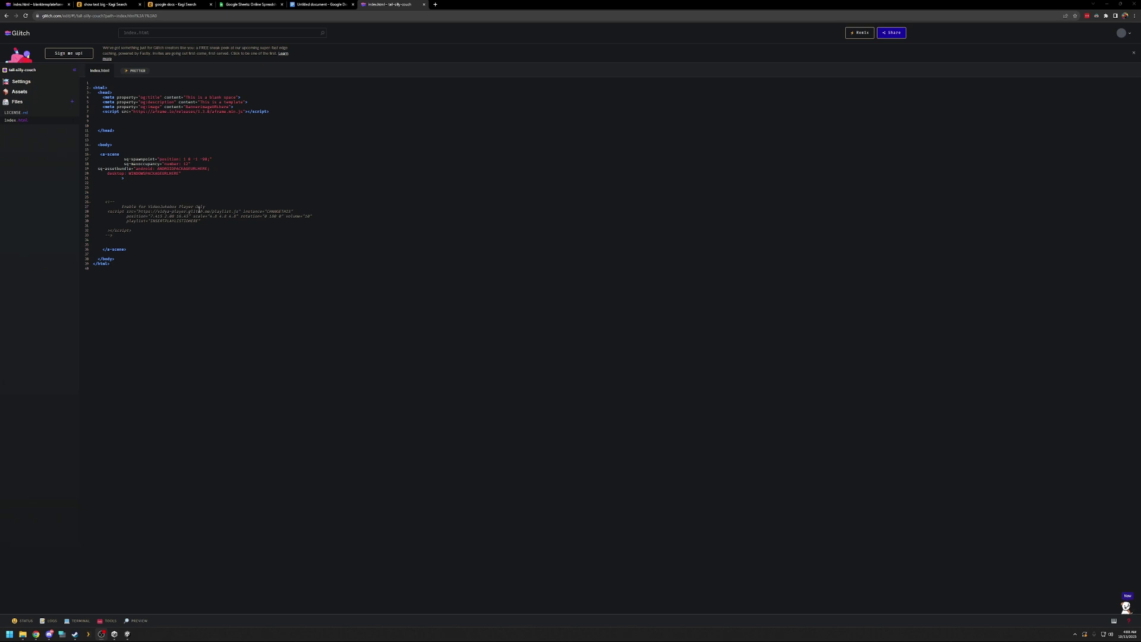
Rename the Glitch project testuploading2, set its description to "testing", and save the project details
{"action": "left_click", "coordinate": [24, 82]}
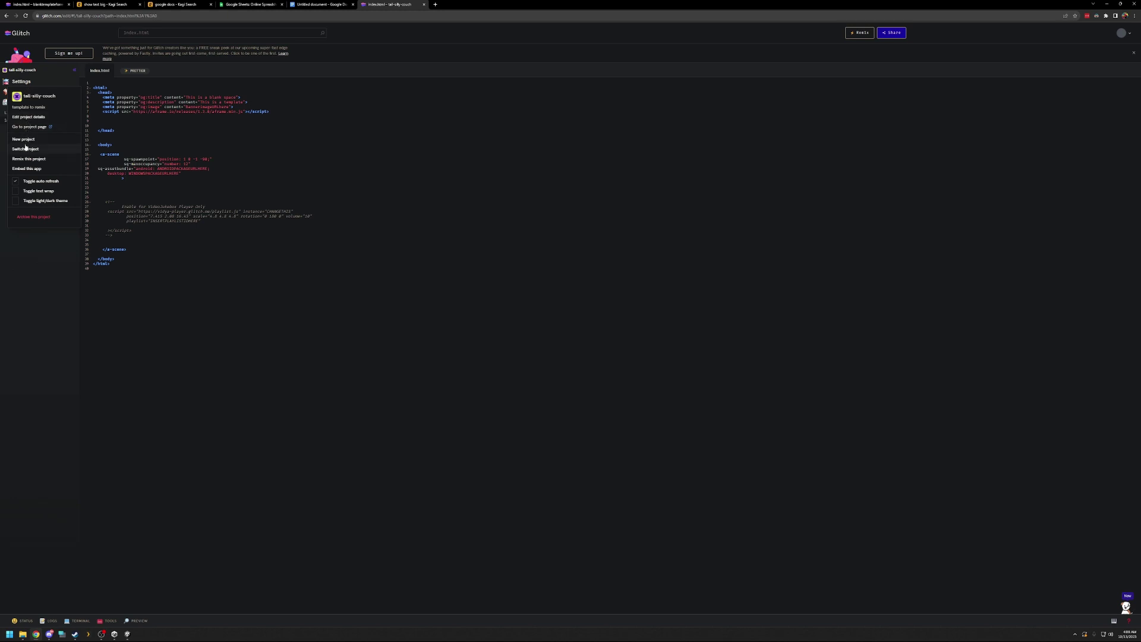
{"action": "left_click", "coordinate": [26, 117]}
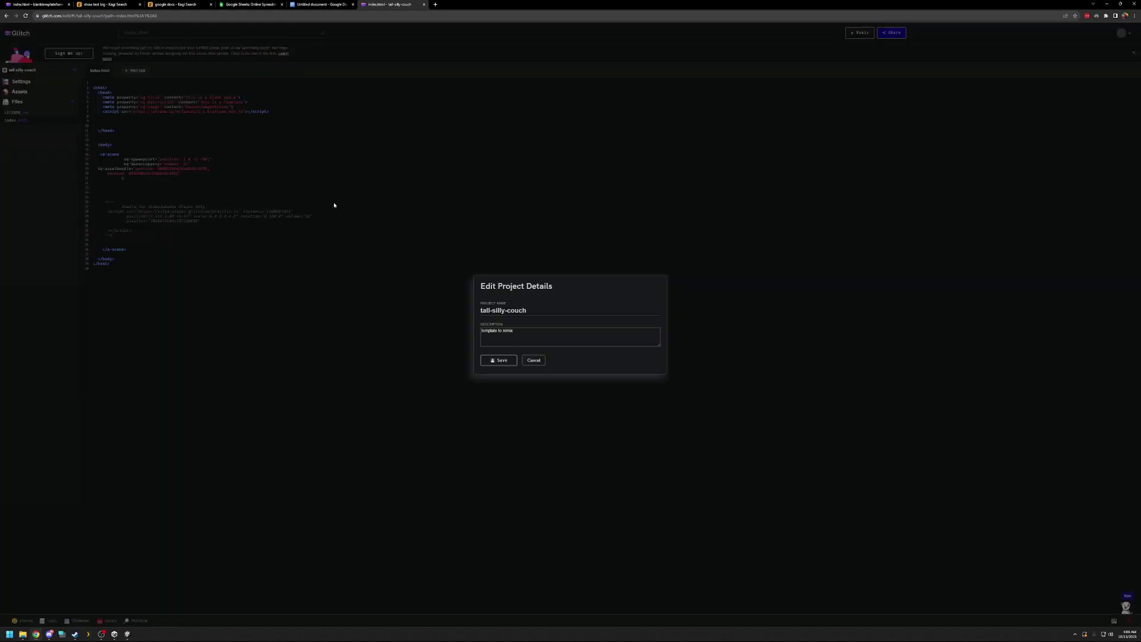
{"action": "left_click_drag", "start_coordinate": [536, 309], "coordinate": [478, 306]}
{"action": "type", "text": "testuploading2"}
{"action": "left_click", "coordinate": [510, 339]}
{"action": "key", "text": "ctrl+a"}
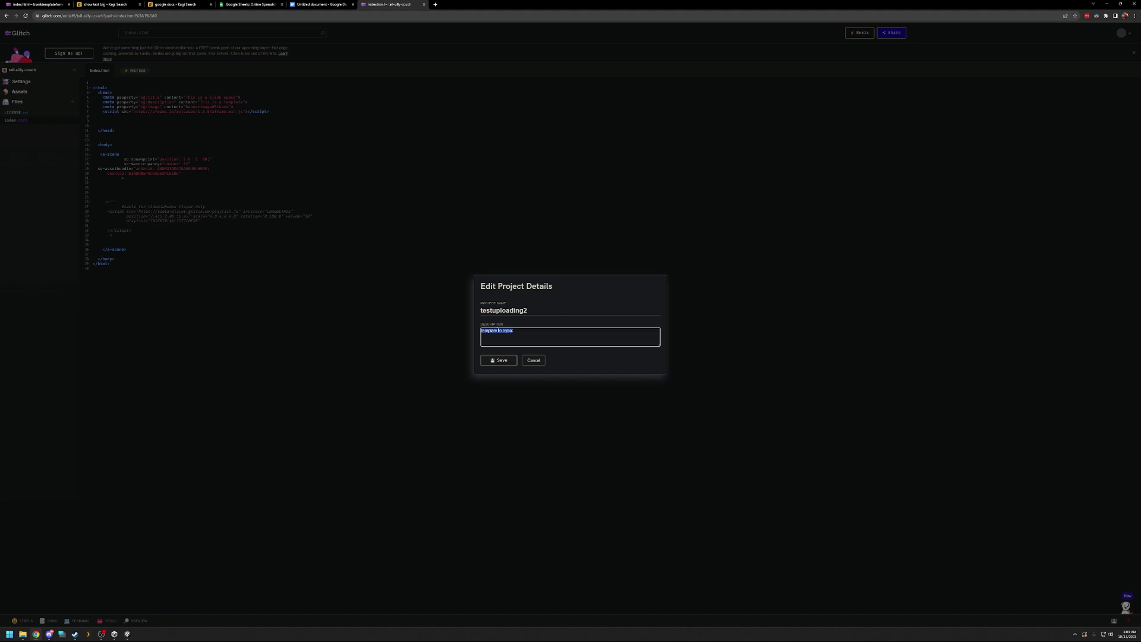
{"action": "type", "text": "testing"}
{"action": "left_click", "coordinate": [505, 357]}
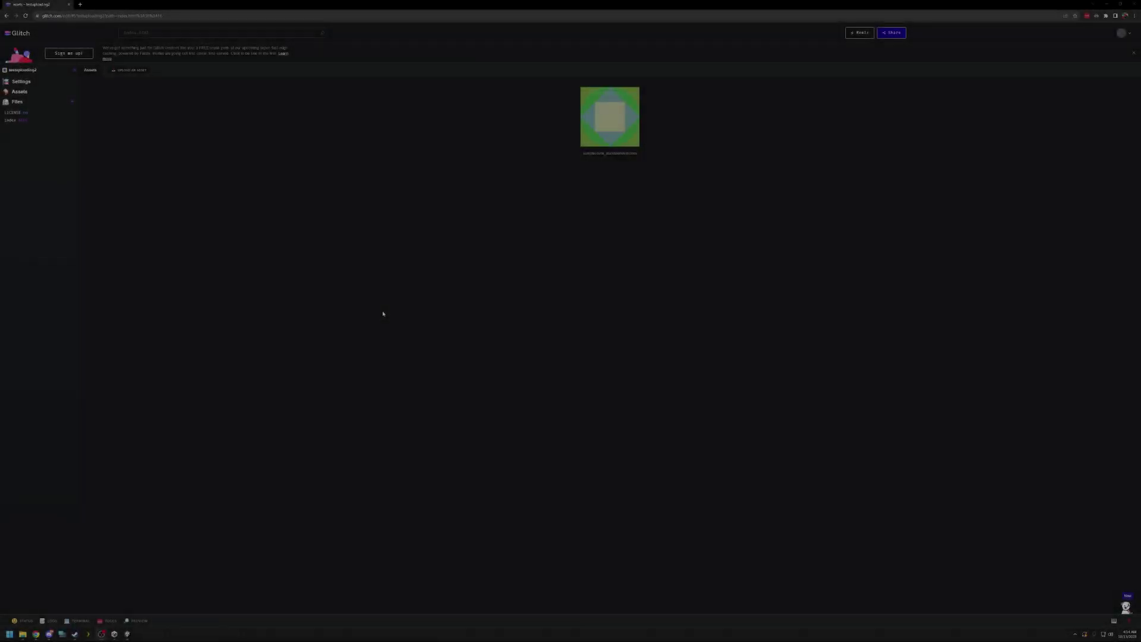
Copy the samplescene_standalonewindows asset's URL and paste it over the desktop asset bundle placeholder in index.html
{"action": "left_click", "coordinate": [601, 135]}
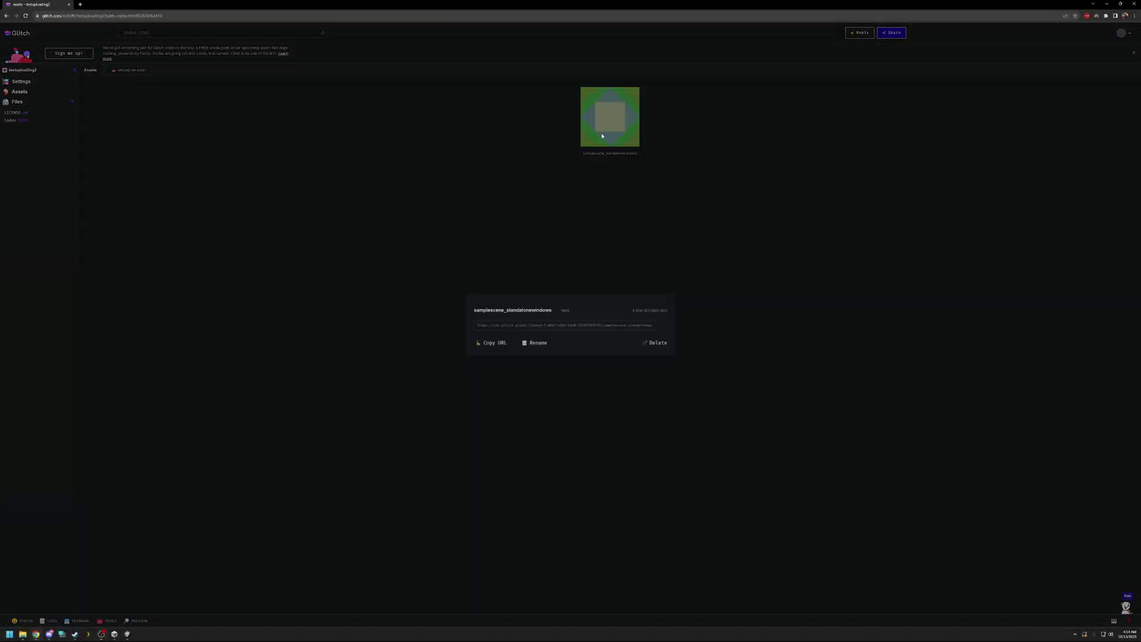
{"action": "left_click", "coordinate": [496, 342]}
{"action": "left_click", "coordinate": [249, 208]}
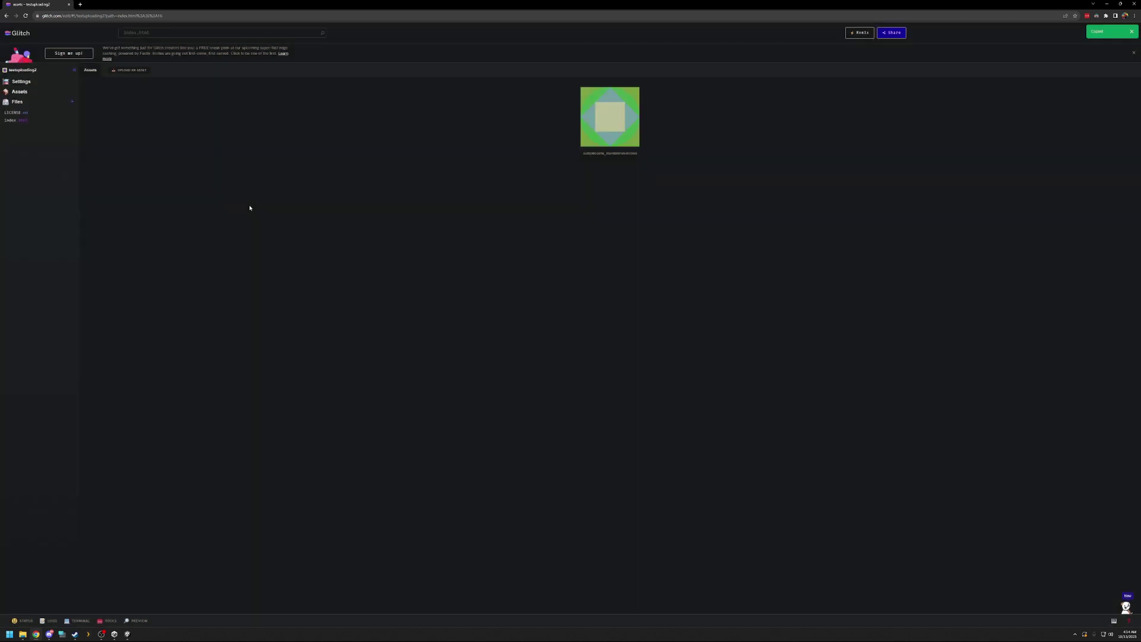
{"action": "left_click", "coordinate": [19, 124]}
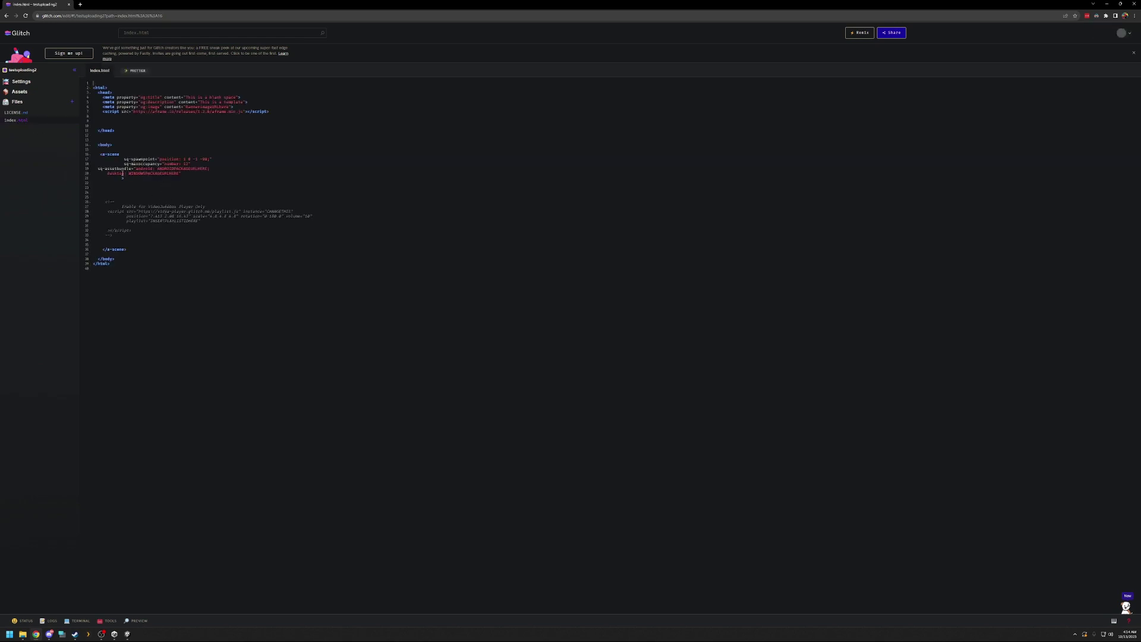
{"action": "left_click_drag", "start_coordinate": [128, 173], "coordinate": [177, 173]}
{"action": "key", "text": "ctrl+v"}
{"action": "left_click_drag", "start_coordinate": [186, 97], "coordinate": [236, 98]}
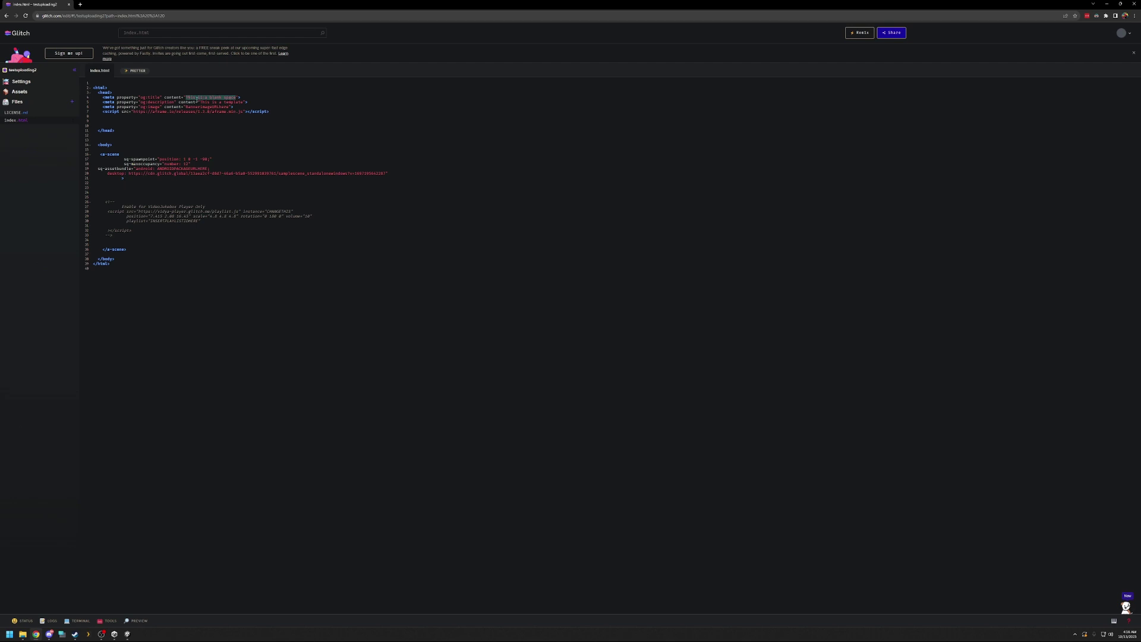
{"action": "left_click", "coordinate": [202, 102]}
{"action": "left_click_drag", "start_coordinate": [201, 103], "coordinate": [241, 102]}
{"action": "left_click", "coordinate": [253, 136]}
{"action": "left_click_drag", "start_coordinate": [186, 106], "coordinate": [232, 107]}
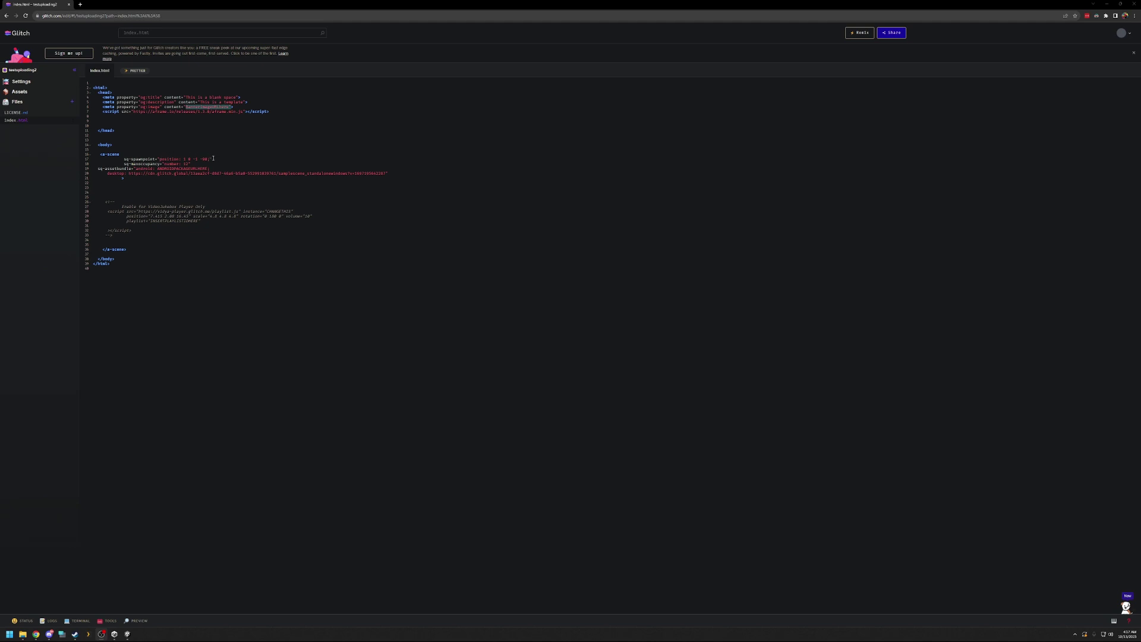
Delete the sq-spawnpoint position attribute from the a-scene tag in index.html
{"action": "left_click_drag", "start_coordinate": [213, 159], "coordinate": [124, 159]}
{"action": "key", "text": "BackSpace"}
Open the project's sharing details and highlight its live site link
{"action": "left_click", "coordinate": [895, 34]}
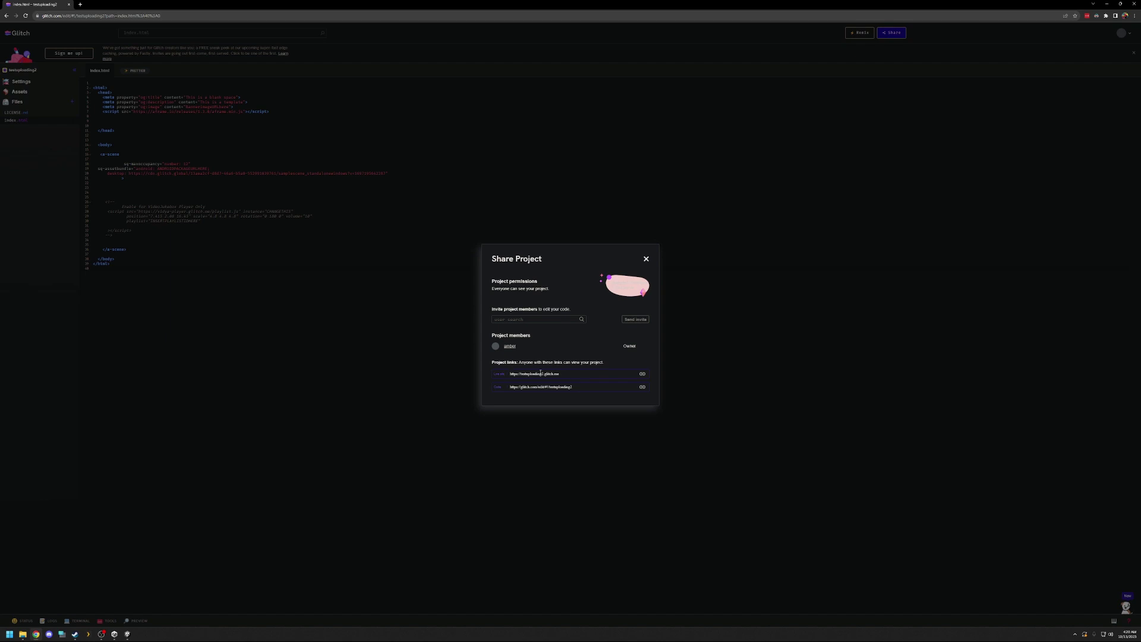
{"action": "left_click_drag", "start_coordinate": [569, 375], "coordinate": [529, 373]}
{"action": "left_click", "coordinate": [565, 463]}
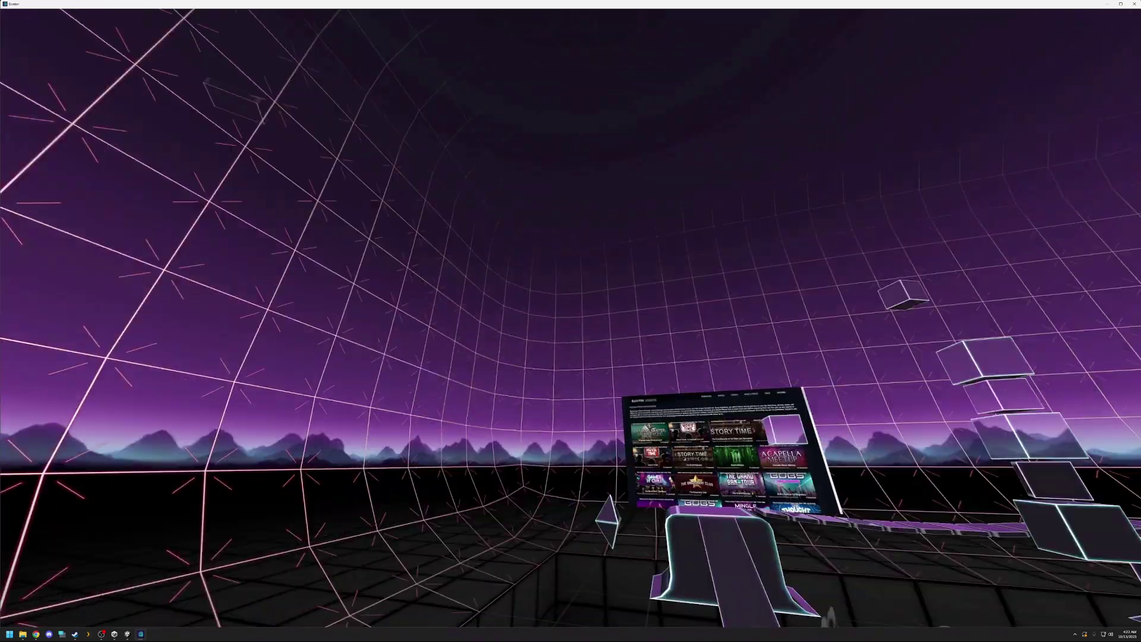
In Banter, join the room at the URL testuploading2.glitch.me
{"action": "key", "text": "Escape"}
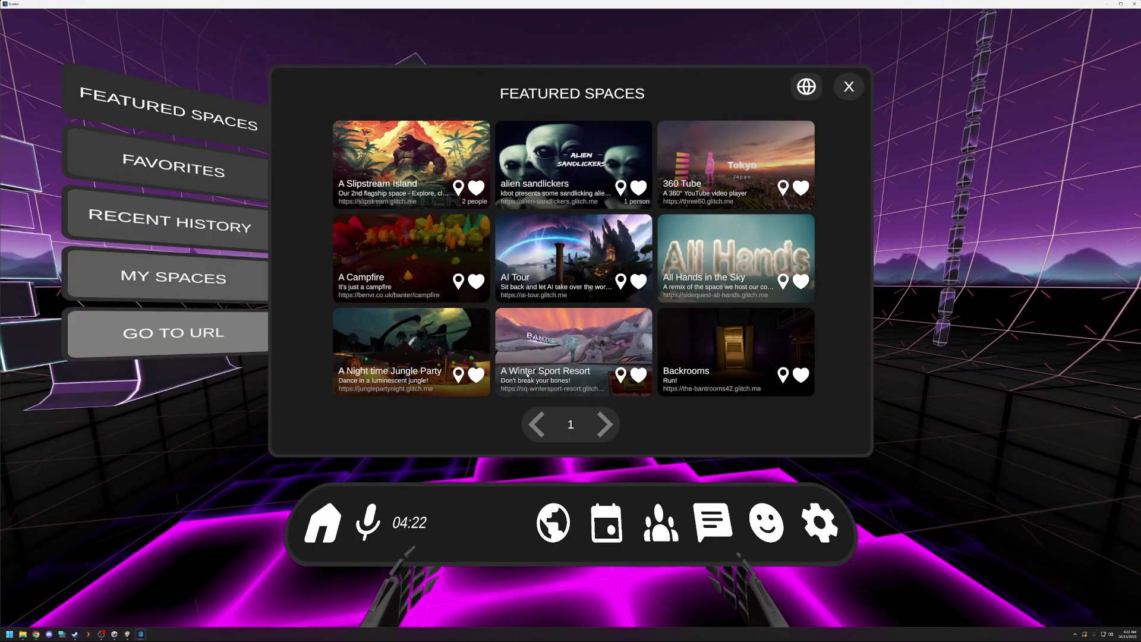
{"action": "left_click", "coordinate": [193, 327]}
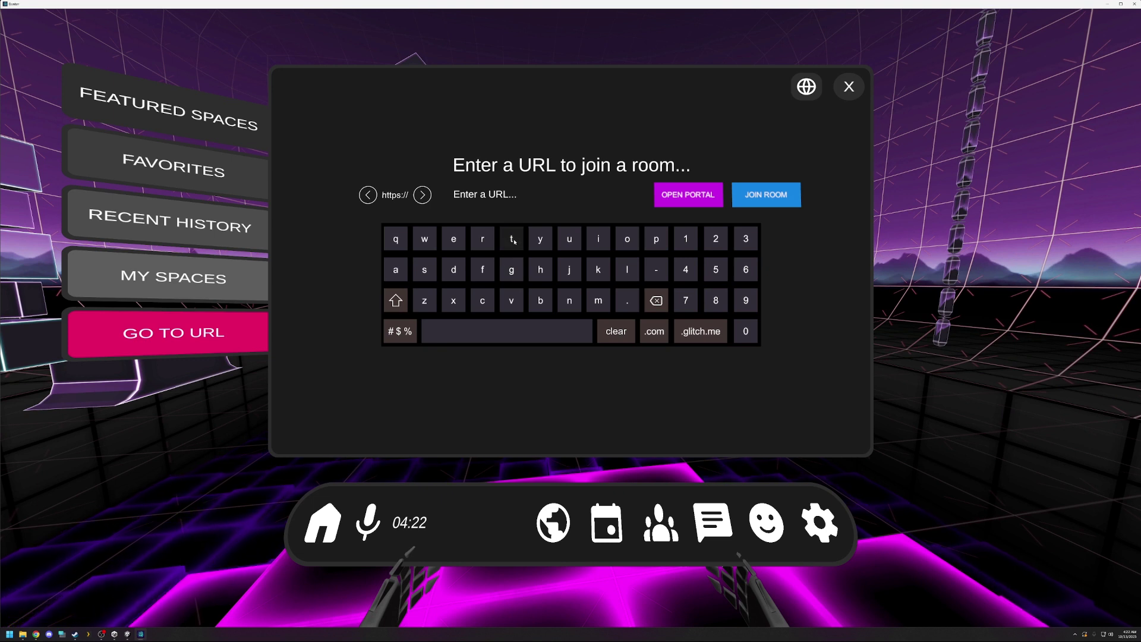
{"action": "type", "text": "test"}
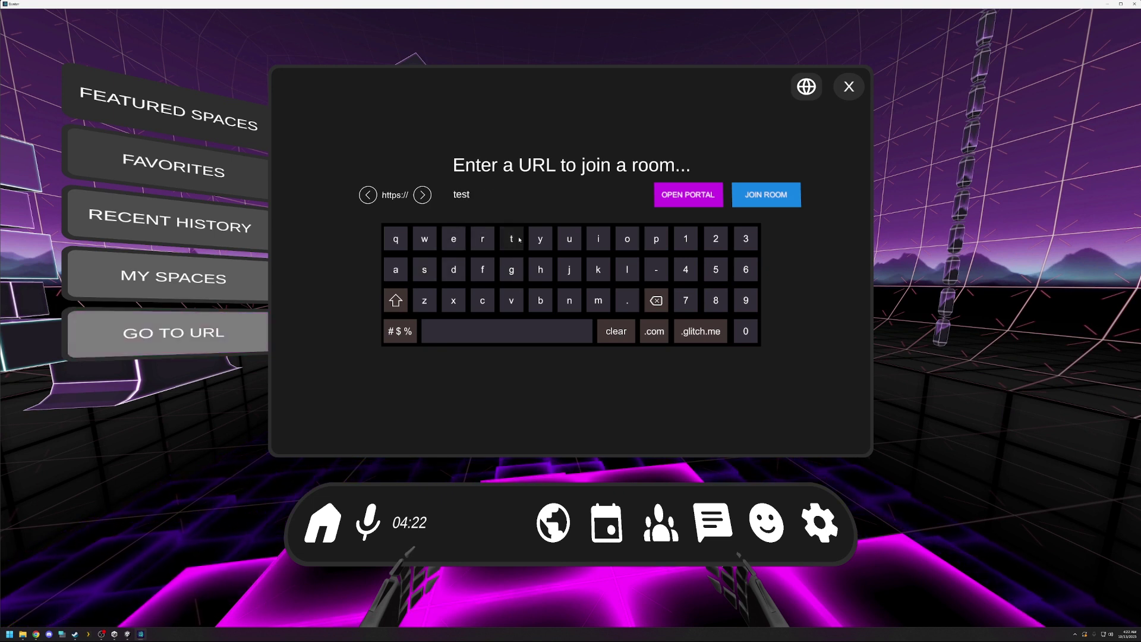
{"action": "type", "text": "uplo"}
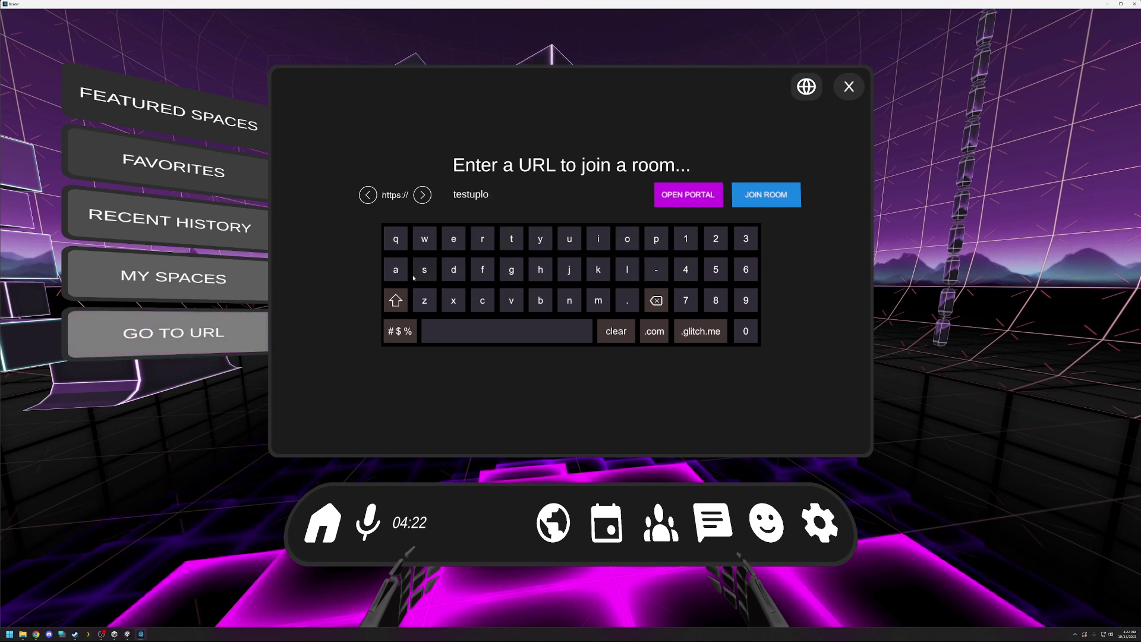
{"action": "type", "text": "adi"}
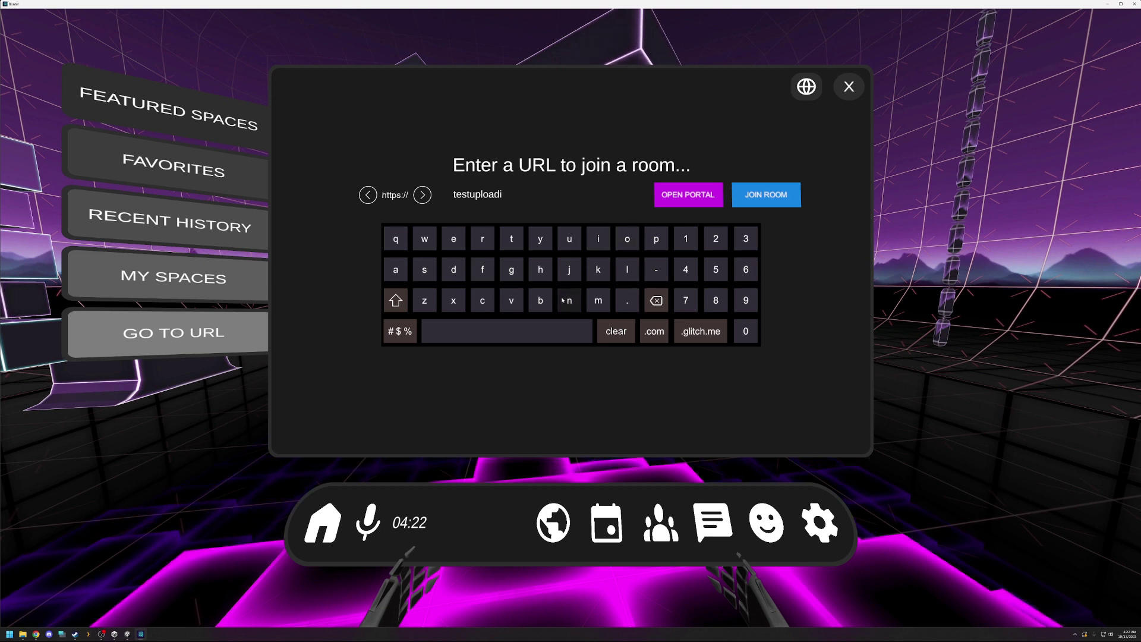
{"action": "type", "text": "ng"}
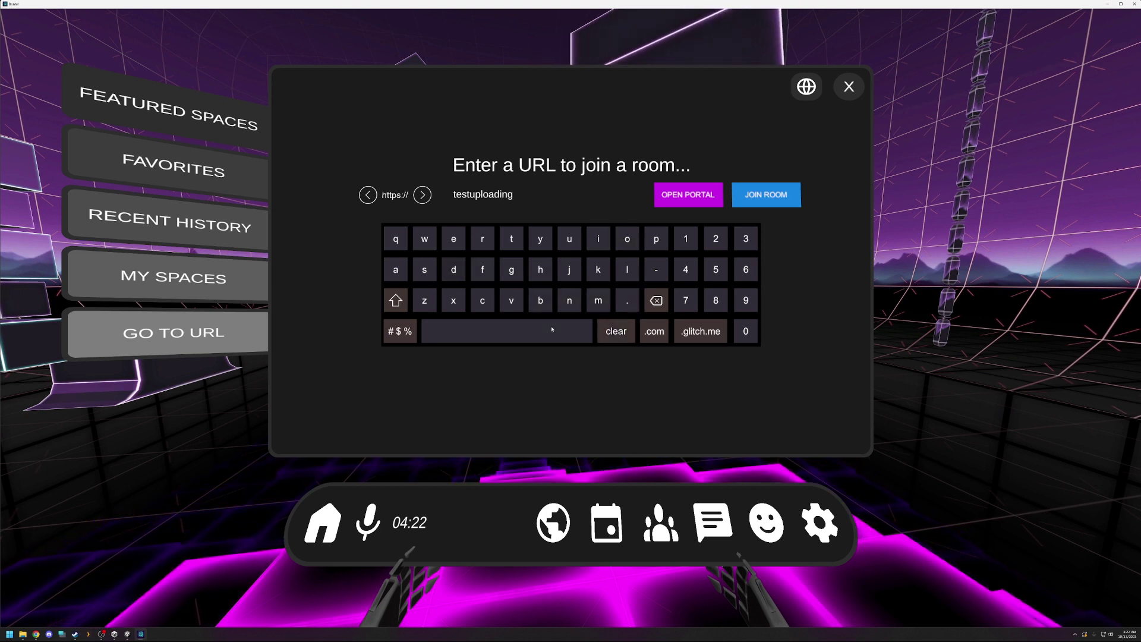
{"action": "type", "text": "2"}
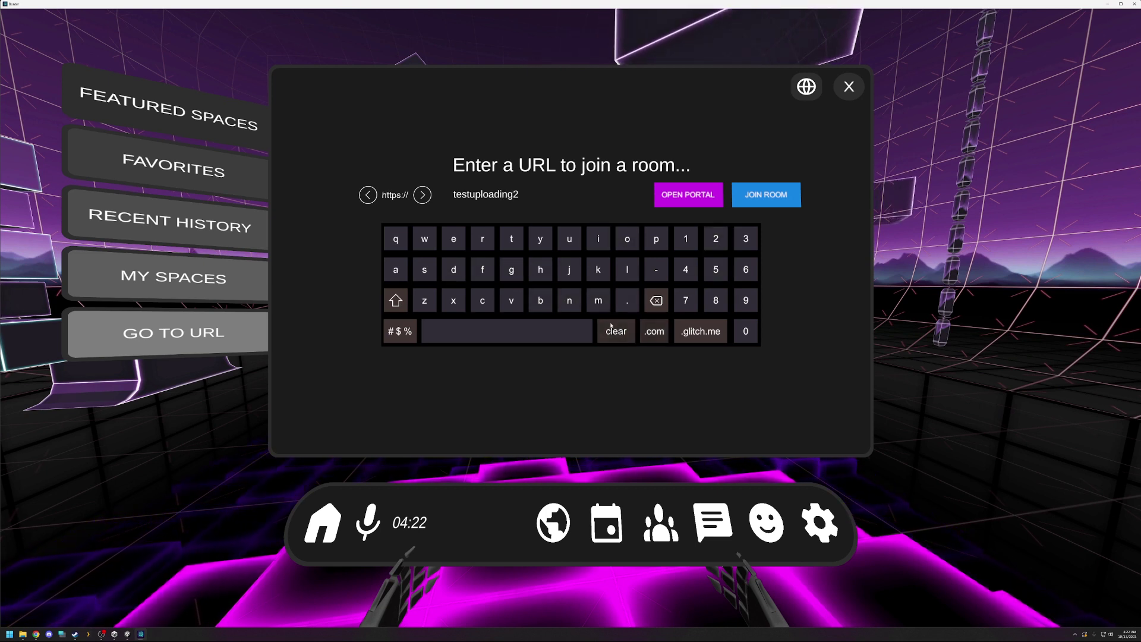
{"action": "left_click", "coordinate": [700, 331]}
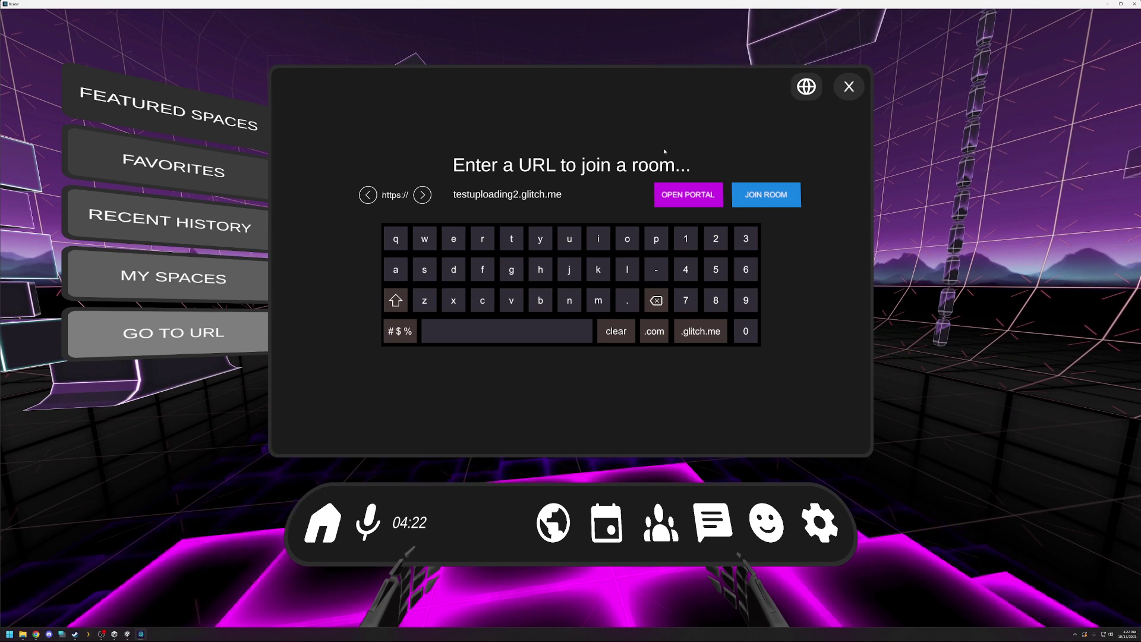
{"action": "left_click", "coordinate": [750, 196]}
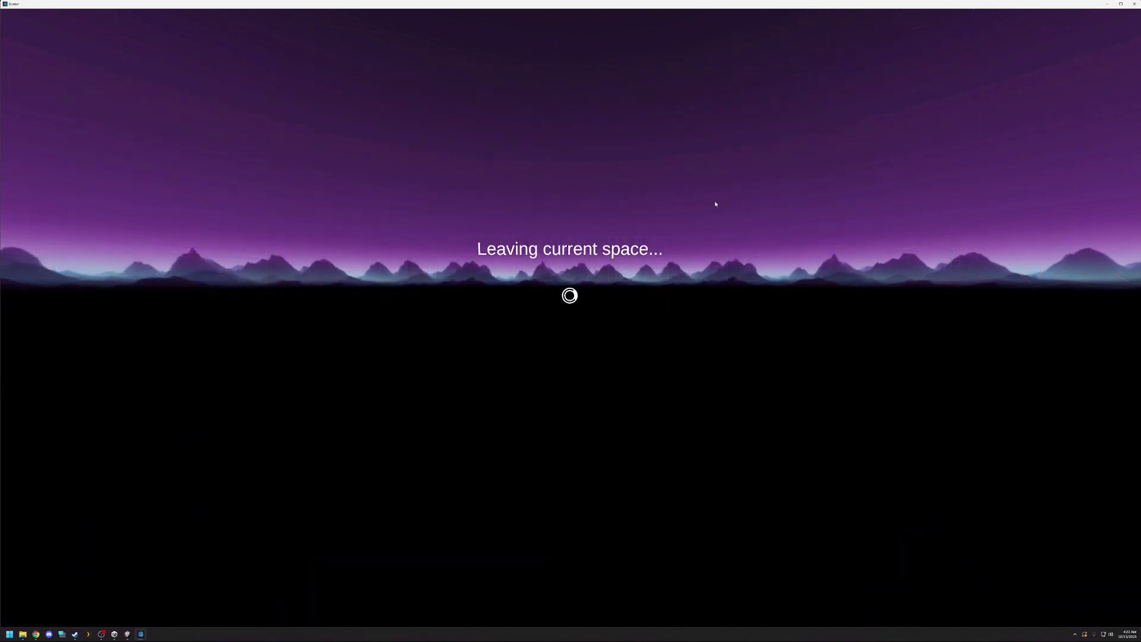